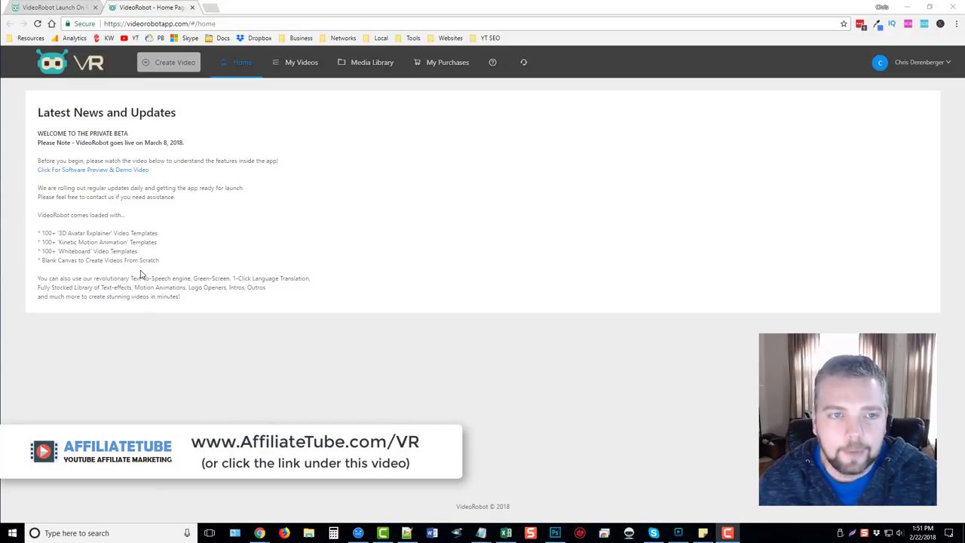
Start a new 3D Avatar video and scroll through the industry templates
click(170, 66)
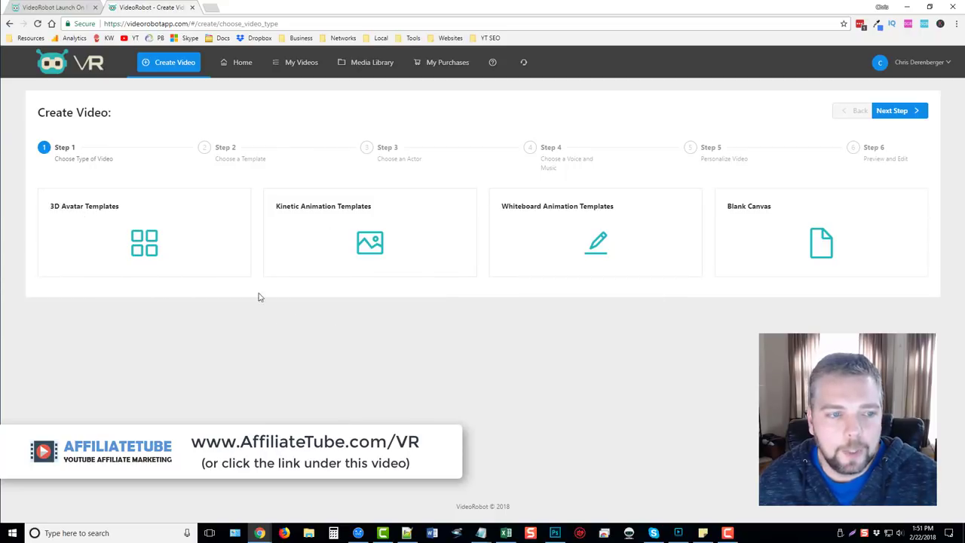
click(196, 219)
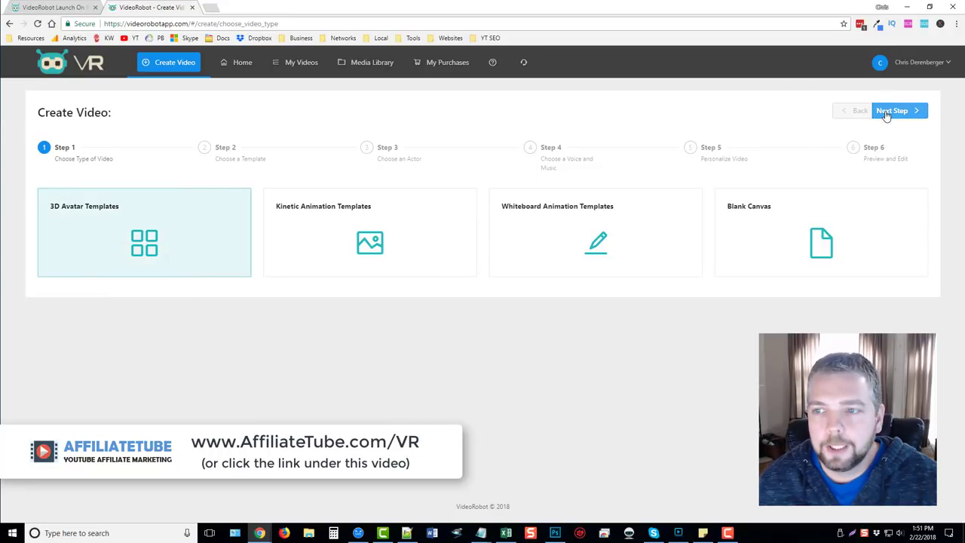
click(890, 112)
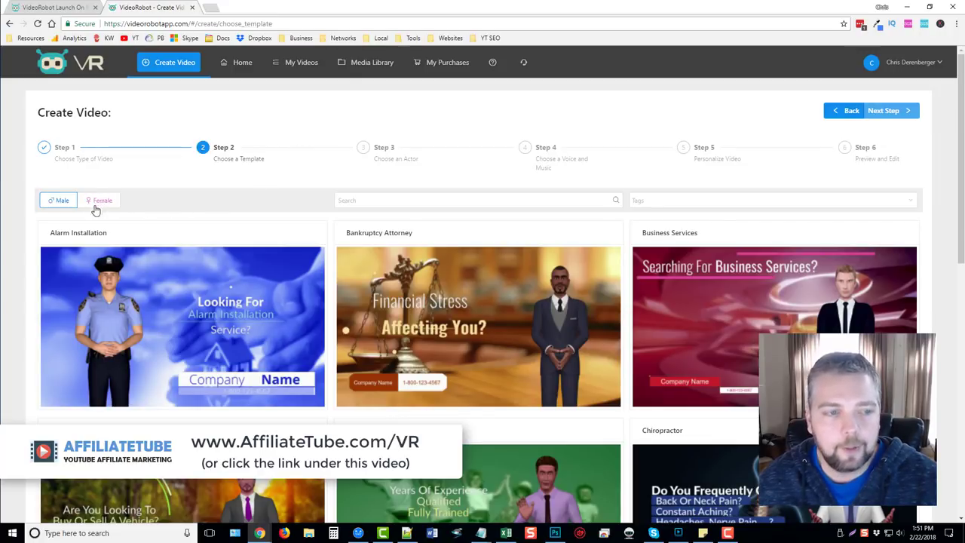
scroll(345, 207, down, 1)
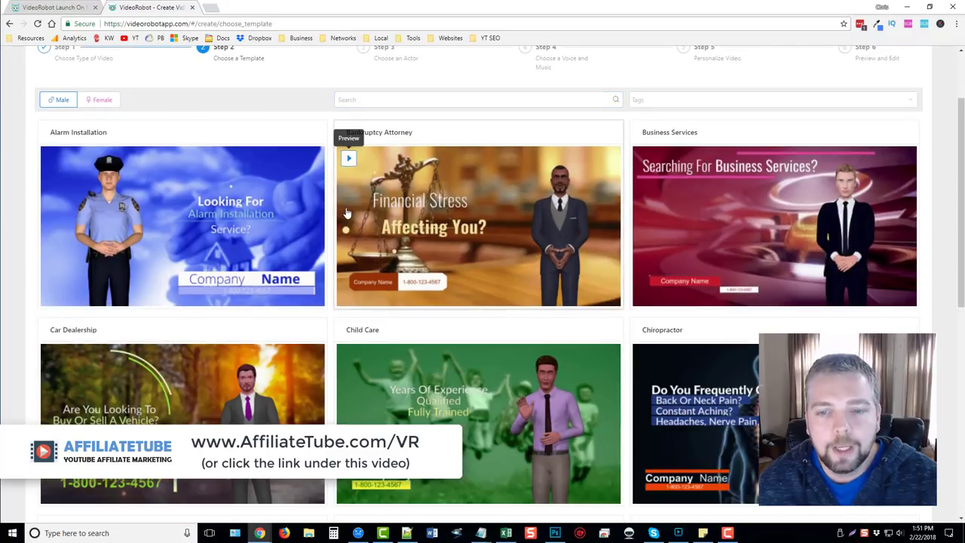
scroll(341, 227, down, 1)
scroll(339, 240, down, 1)
scroll(338, 239, up, 1)
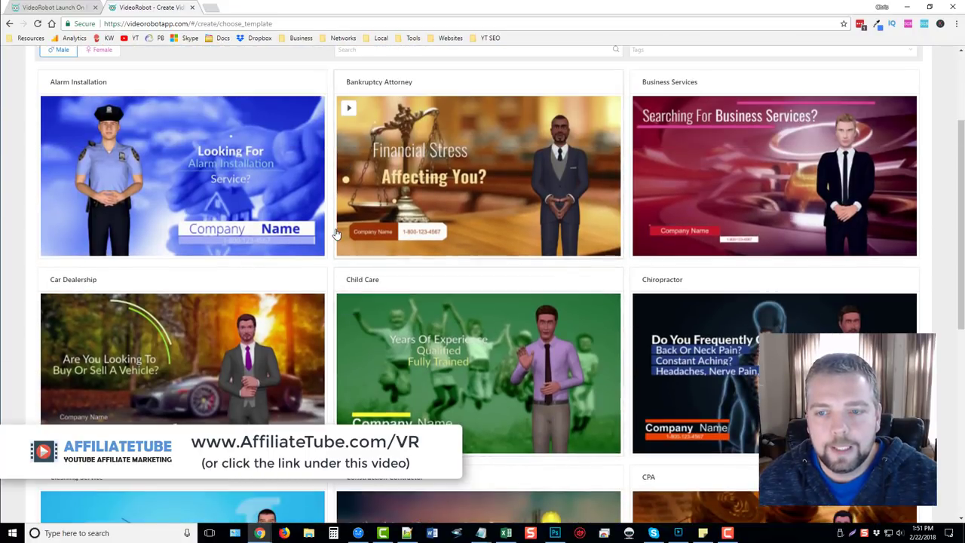
scroll(331, 237, up, 1)
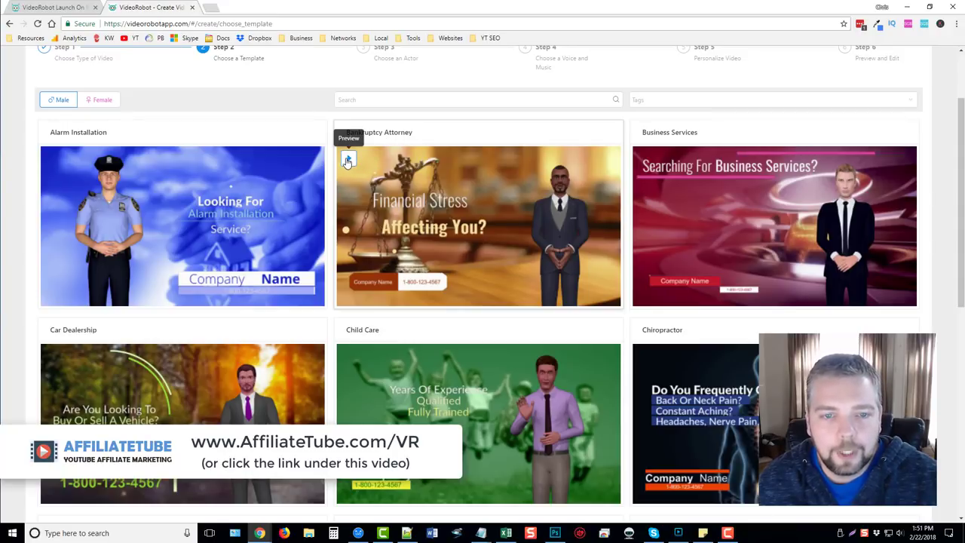
Preview the Bankruptcy Attorney template, then select it
click(347, 160)
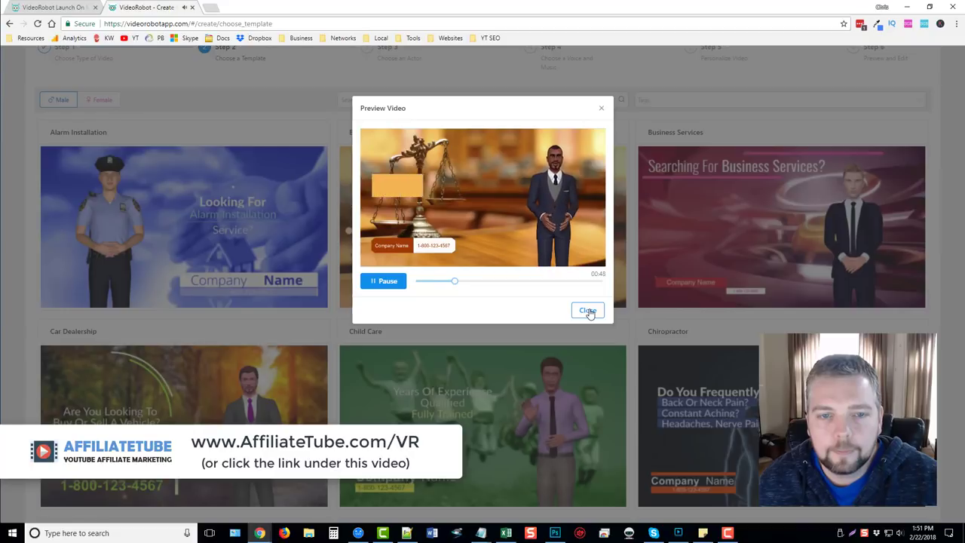
click(588, 311)
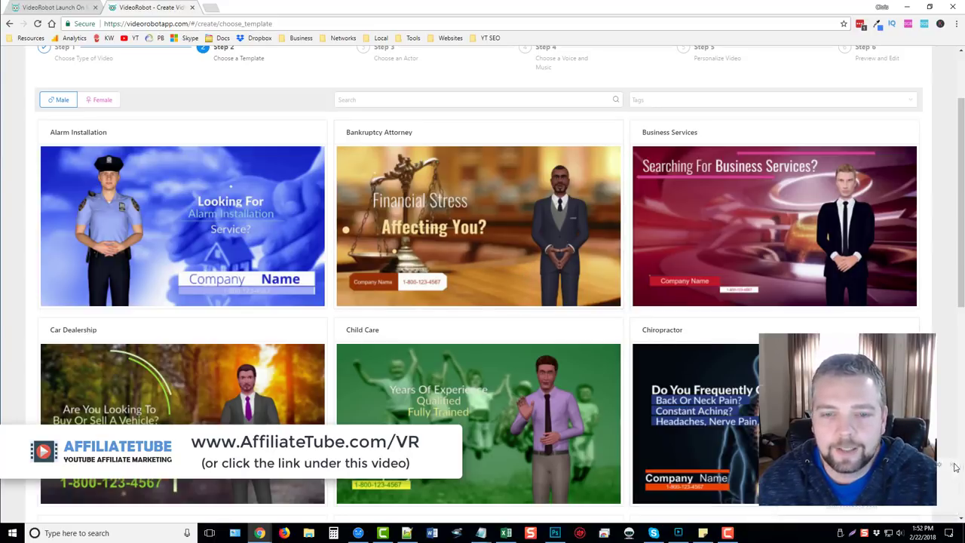
mouse_move(455, 242)
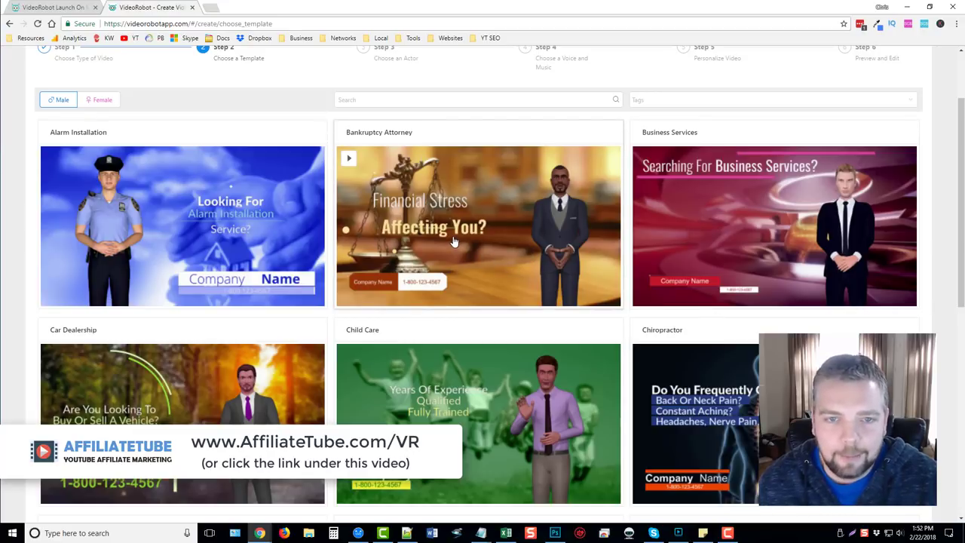
scroll(452, 272, up, 1)
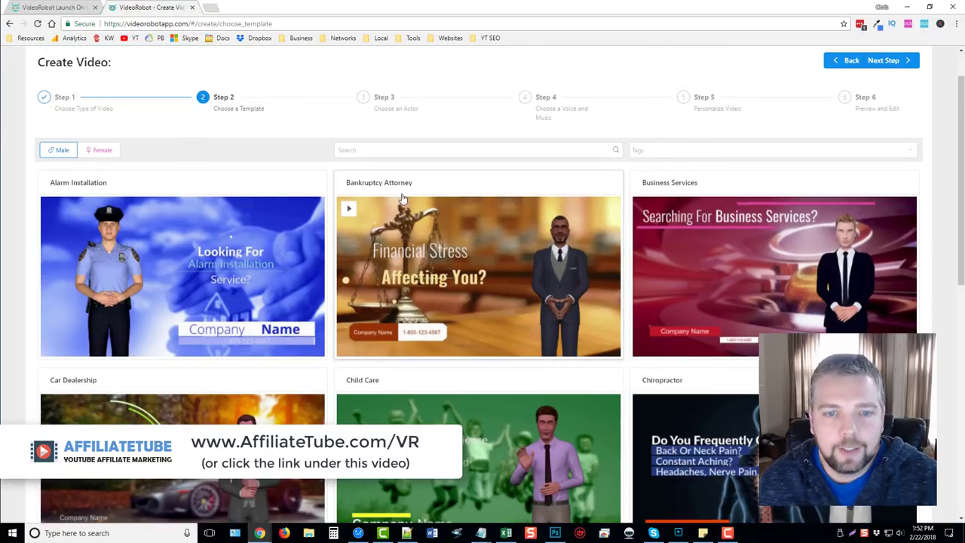
click(574, 188)
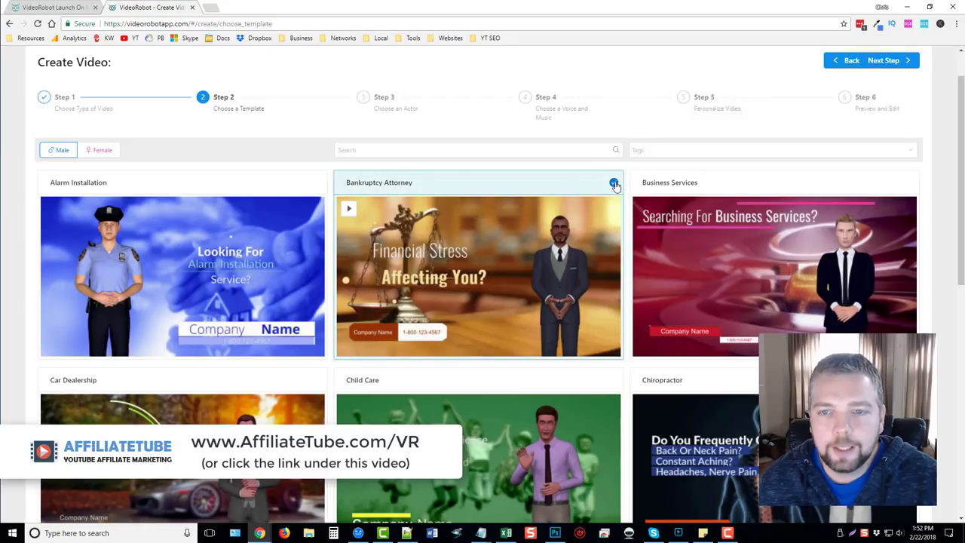
Browse the actor grid, keep DeShawn selected, and advance to voice and music
click(888, 63)
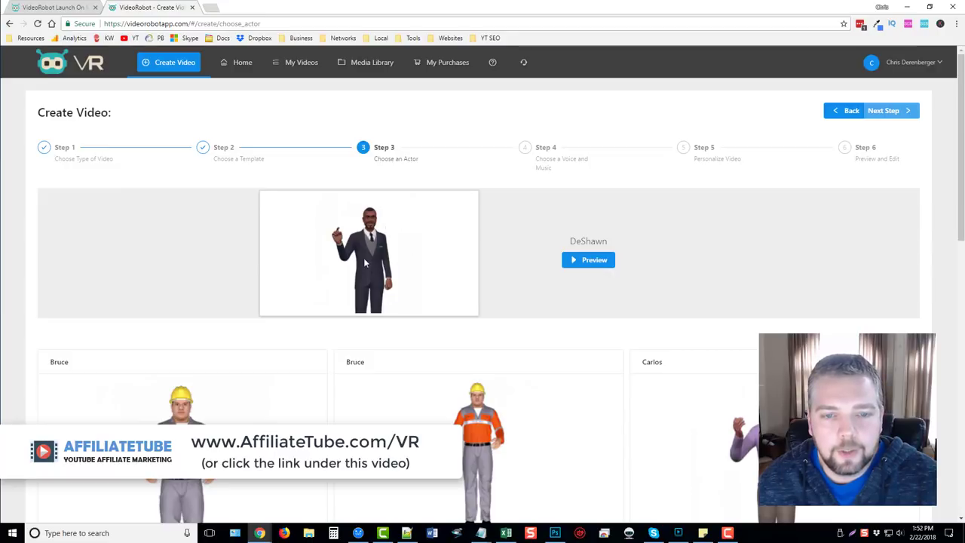
scroll(423, 329, down, 2)
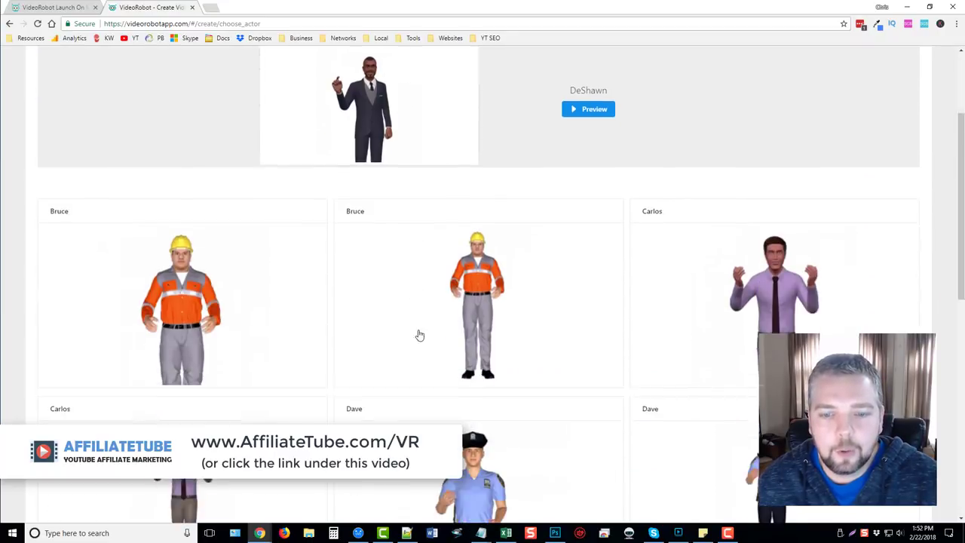
scroll(422, 330, down, 2)
scroll(422, 329, down, 3)
scroll(422, 329, down, 1)
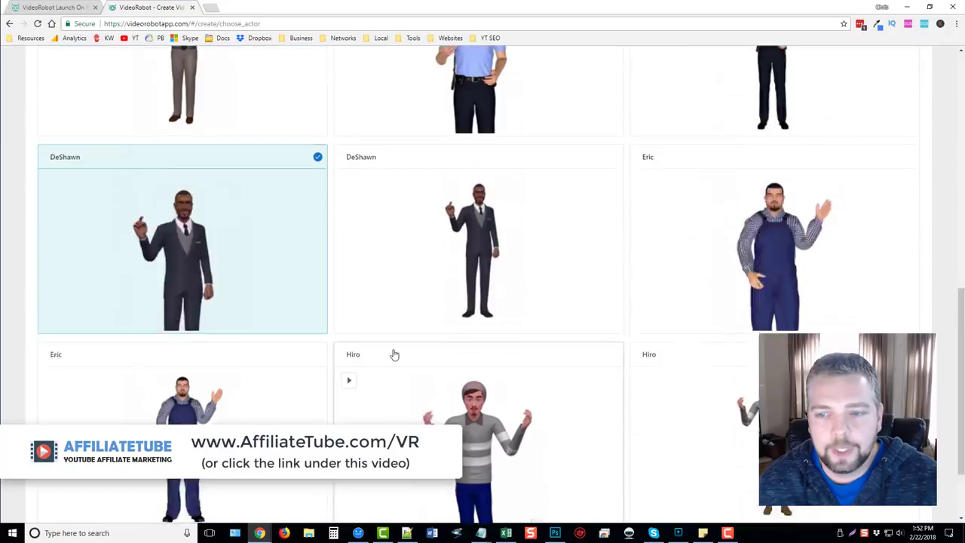
scroll(452, 350, up, 5)
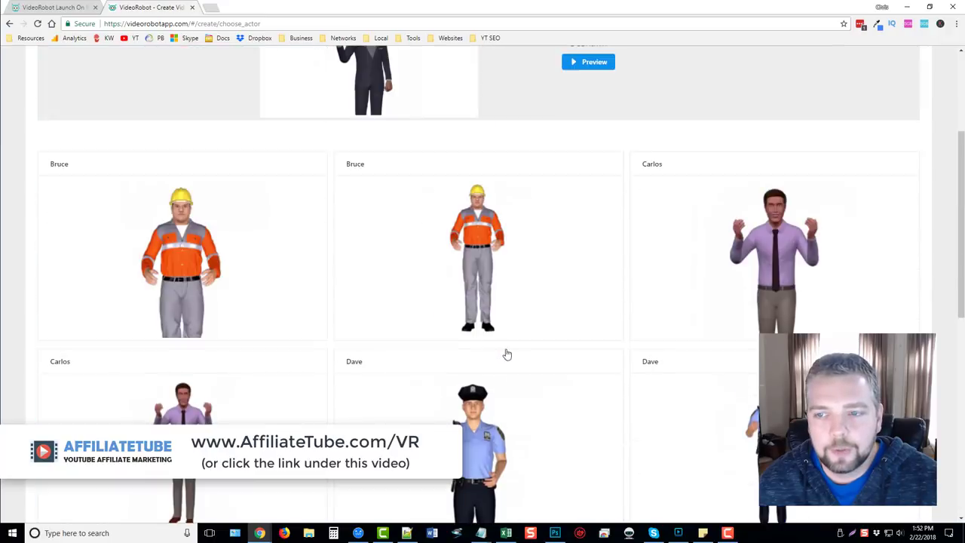
scroll(520, 335, up, 3)
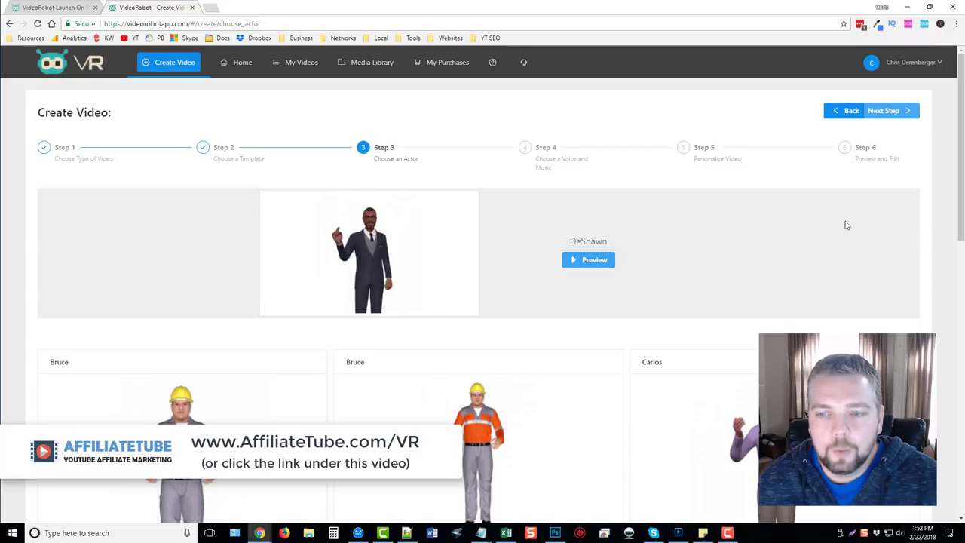
click(881, 111)
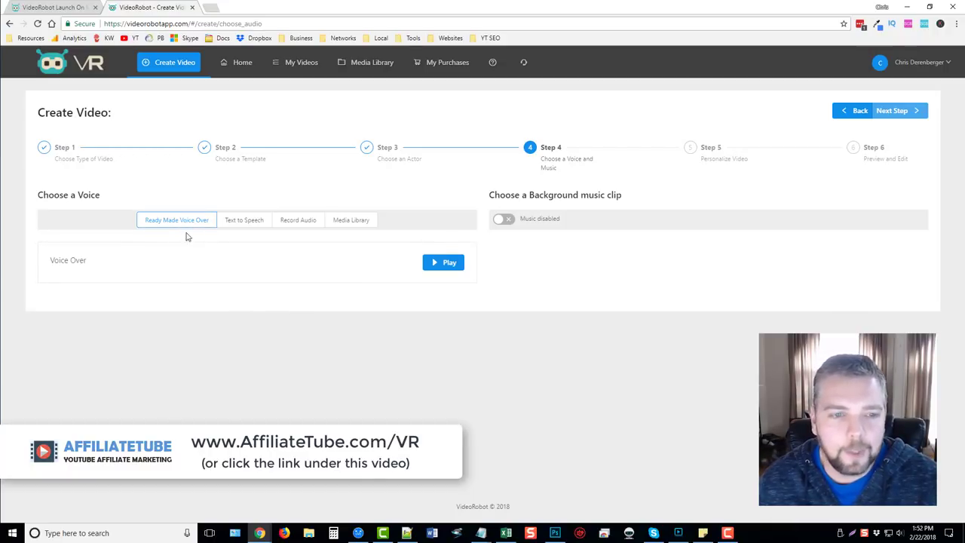
Try text-to-speech by importing the script, sampling the Joanna voice and viewing ready-made scripts
click(243, 222)
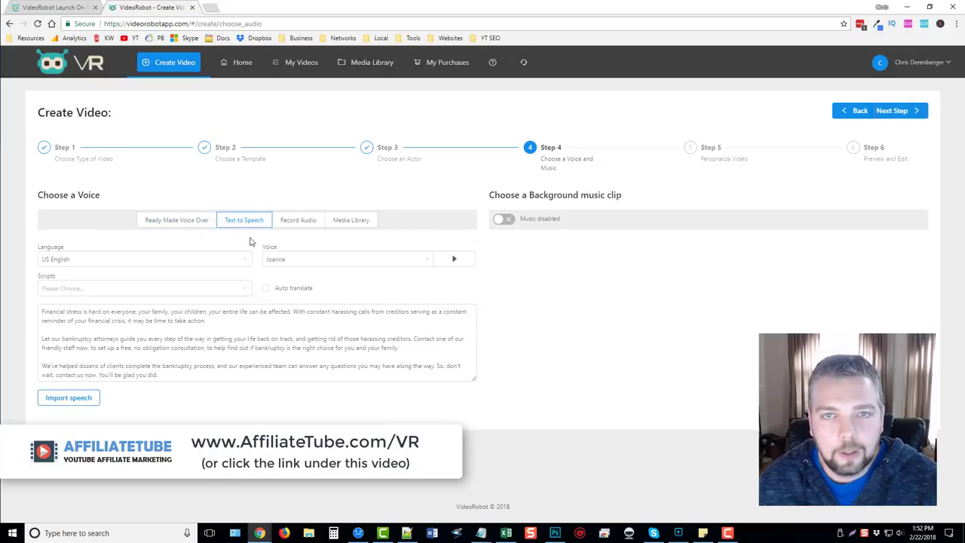
click(97, 347)
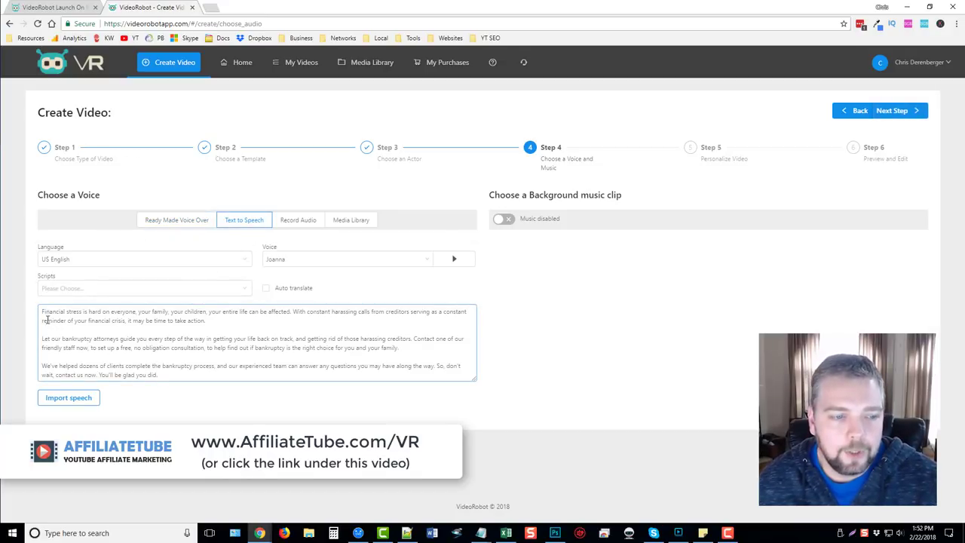
click(78, 401)
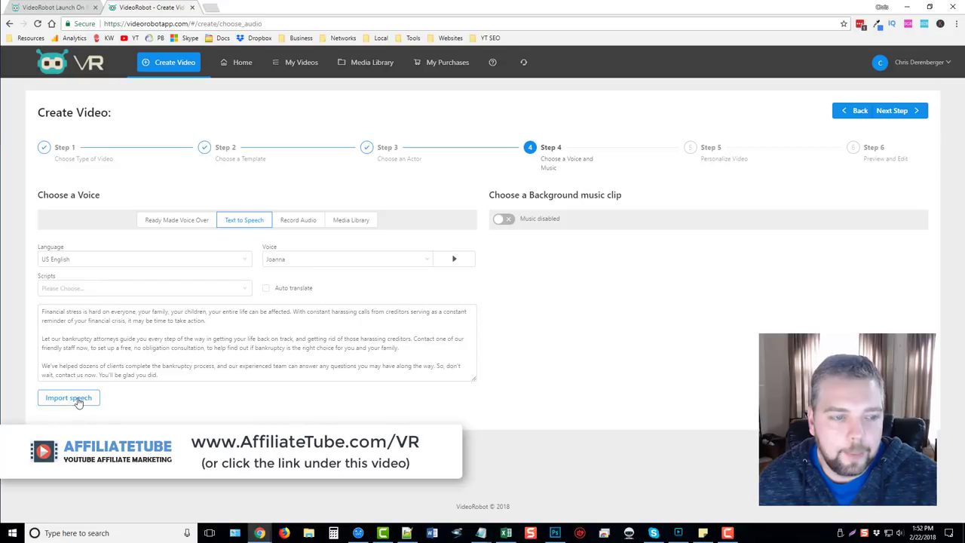
click(317, 260)
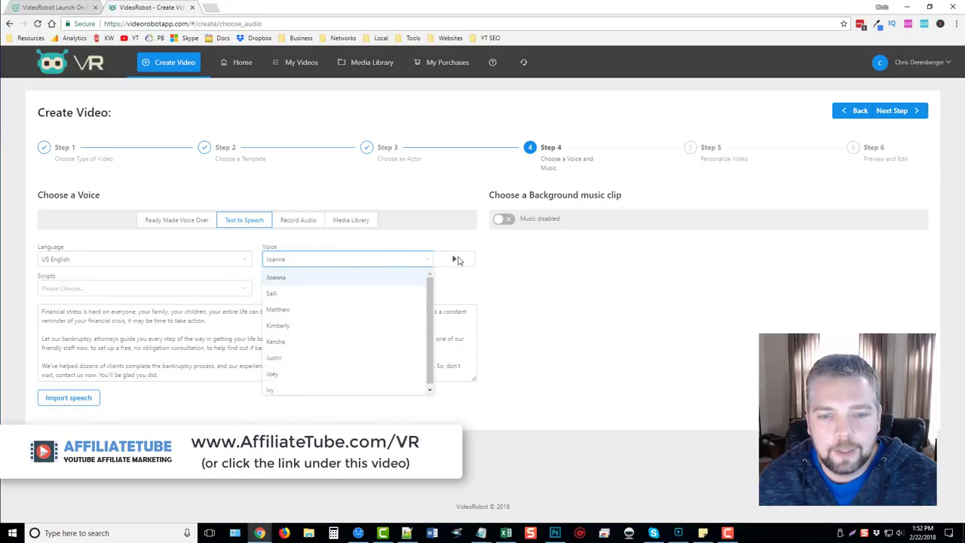
click(455, 260)
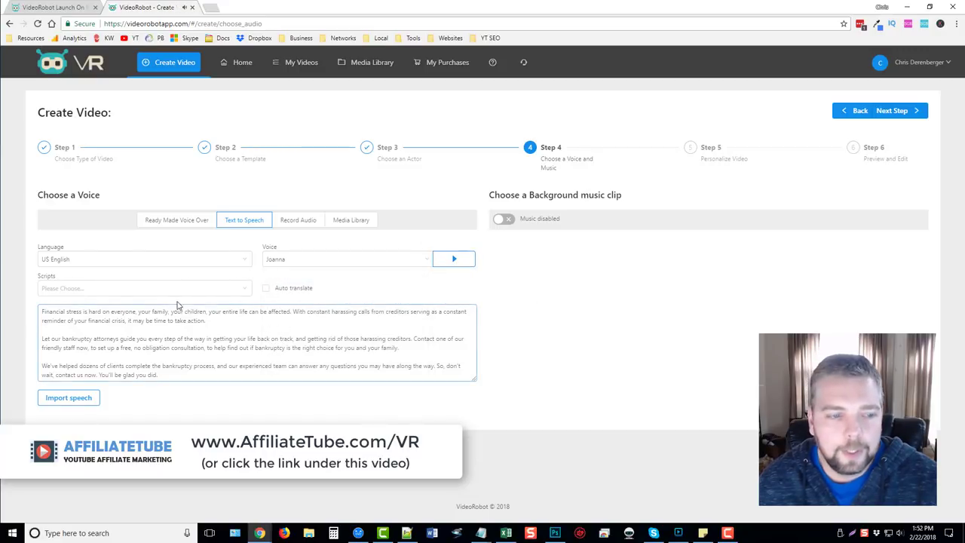
click(102, 287)
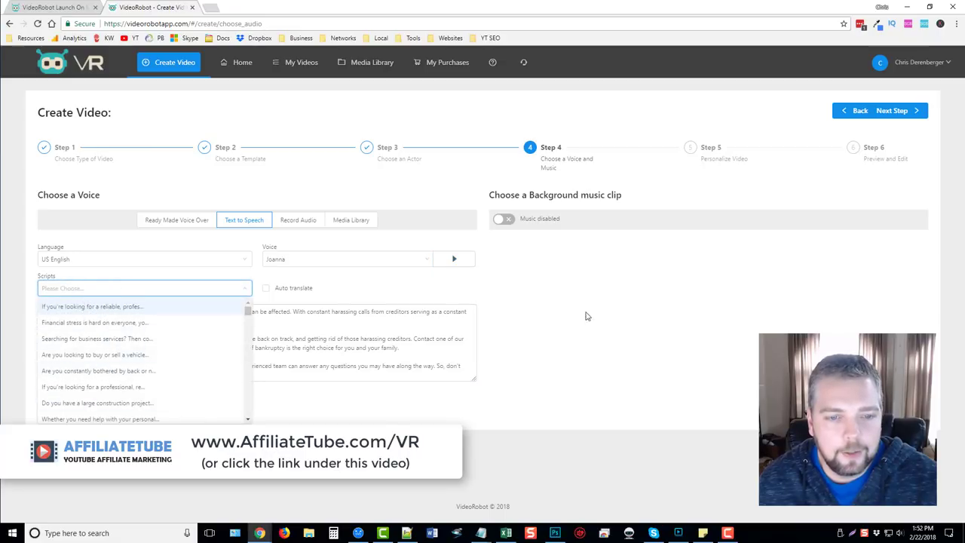
click(318, 296)
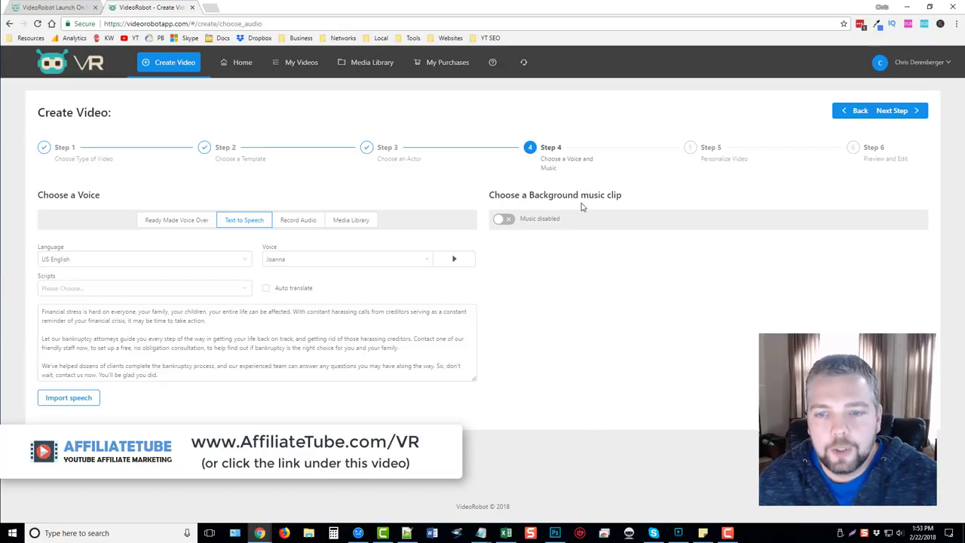
Turn background music off, choose the ready-made voice over, and advance to Personalize Video
click(503, 220)
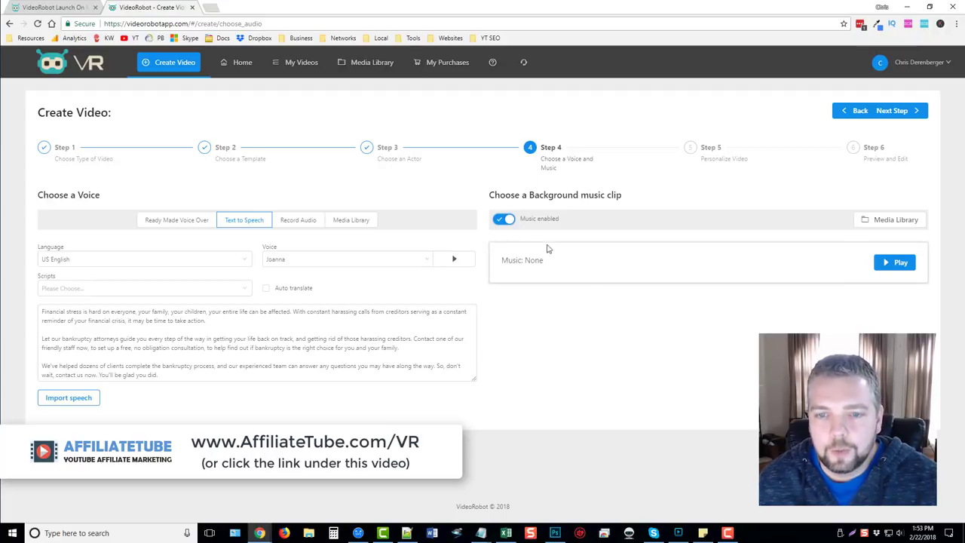
click(505, 220)
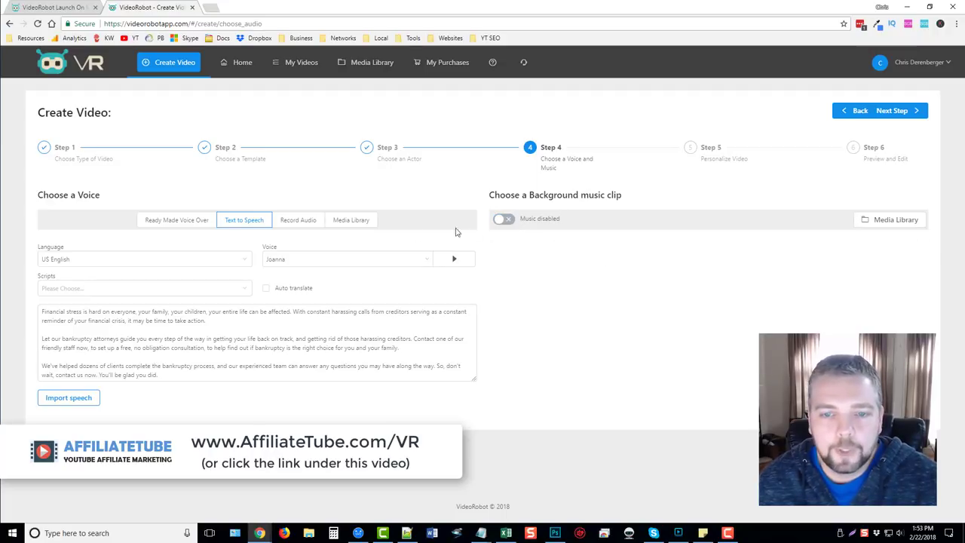
click(166, 222)
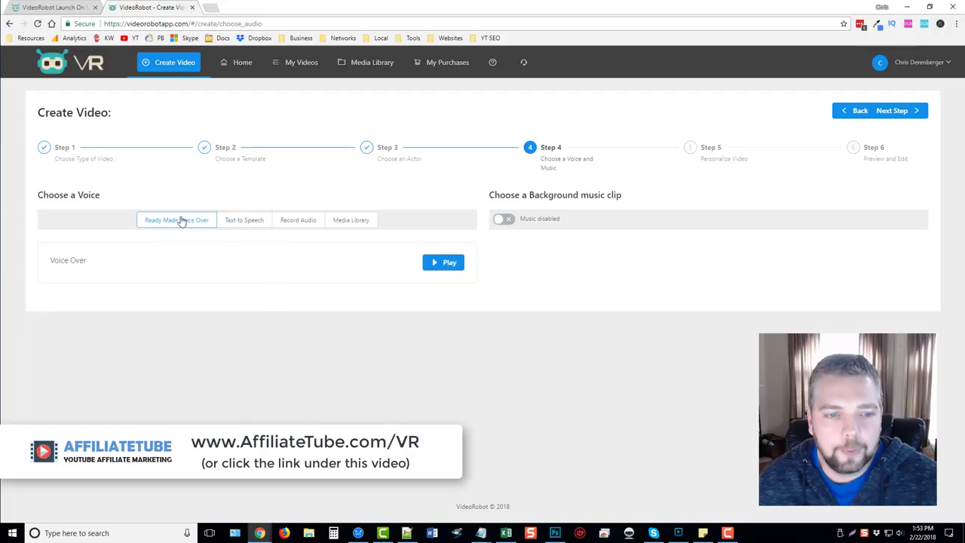
click(897, 110)
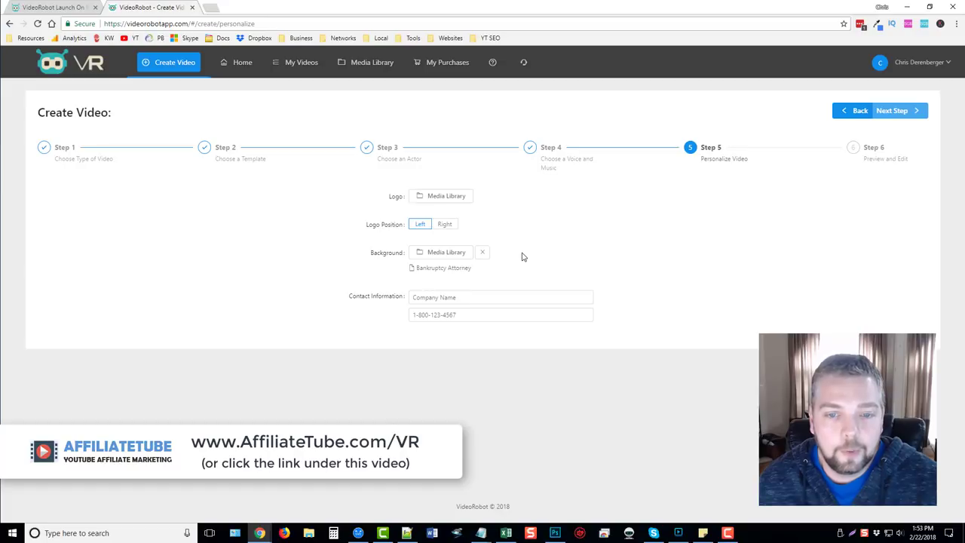
Leave the company name and phone fields blank and advance to Preview and Edit
click(456, 298)
click(465, 312)
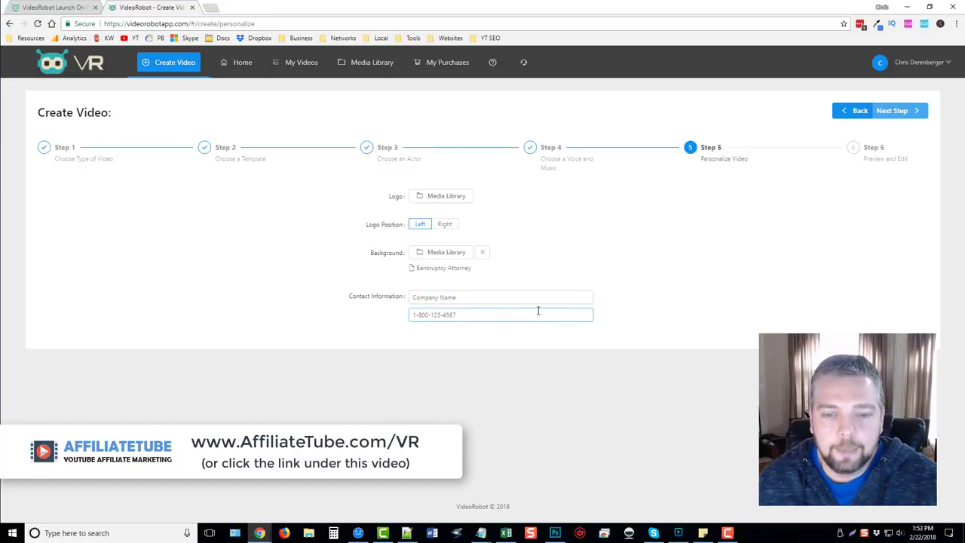
click(892, 111)
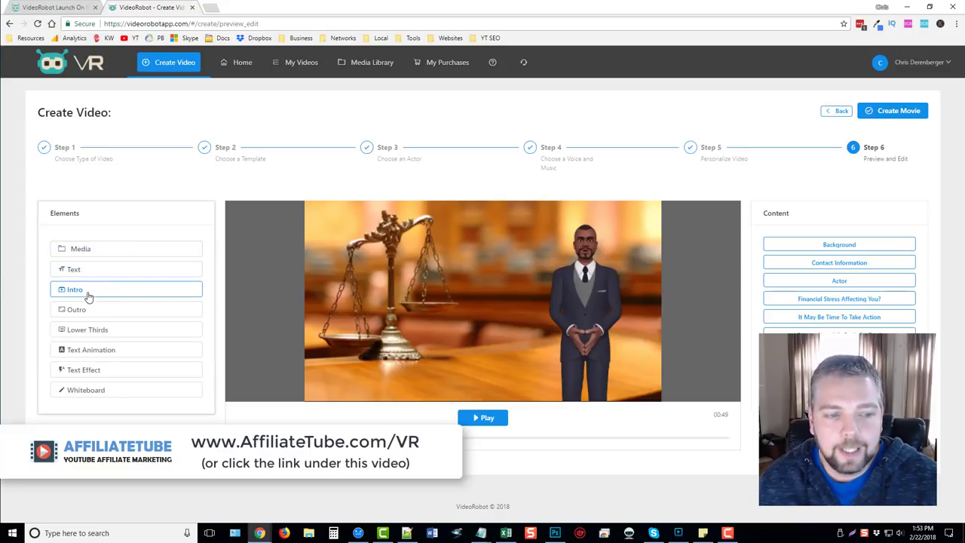
Open Lower Thirds, scroll through all fifteen animations, and close without adding one
click(95, 332)
mouse_move(359, 144)
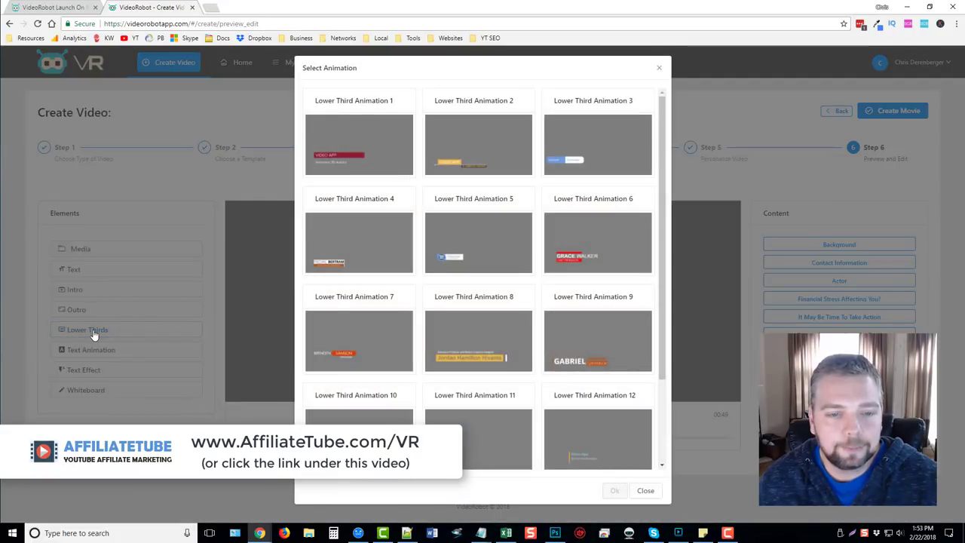
mouse_move(597, 144)
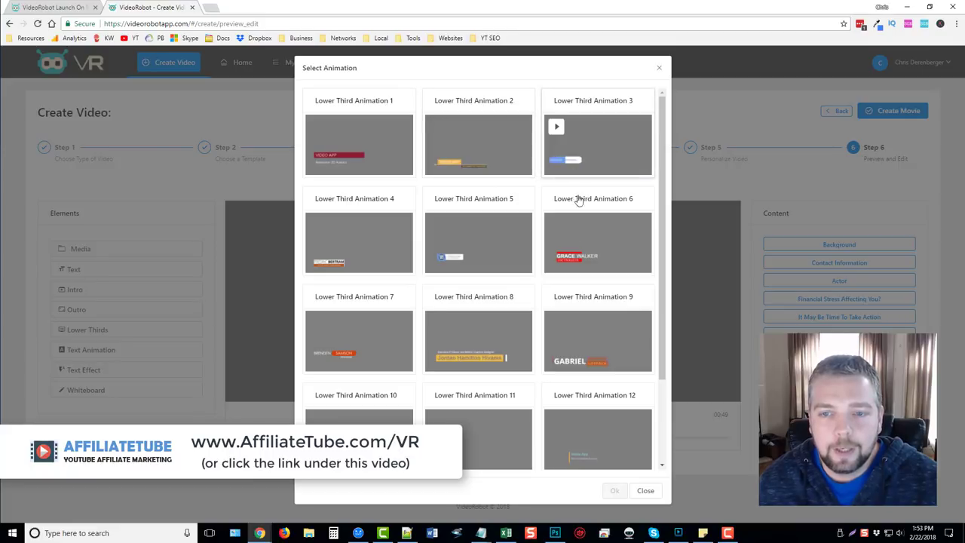
scroll(584, 294, down, 2)
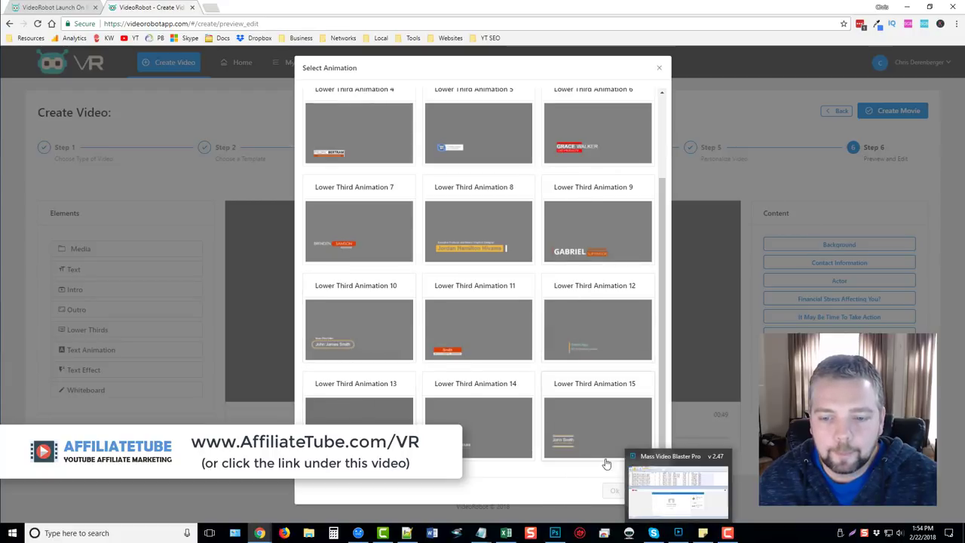
click(646, 492)
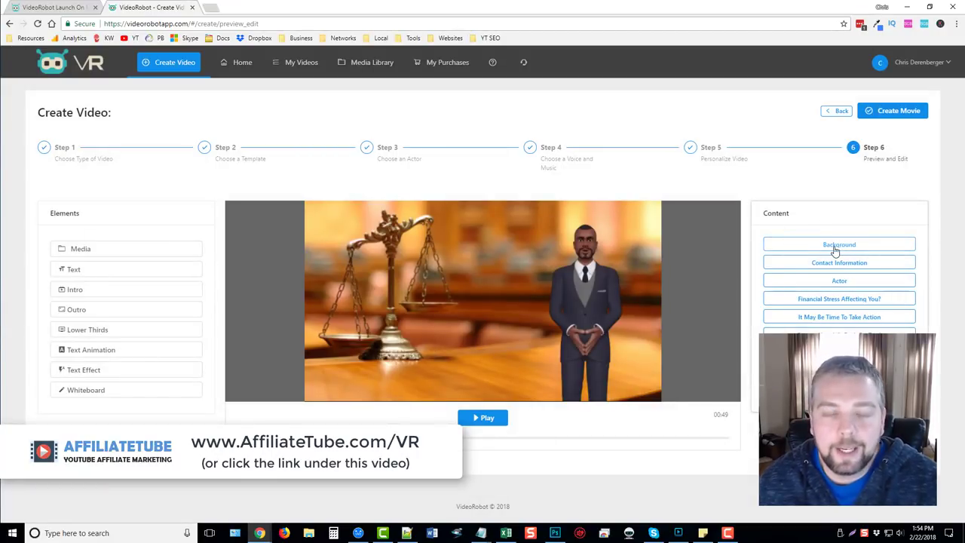
Preview the 'Financial Stress Affecting You?' scene from the Content panel
click(839, 302)
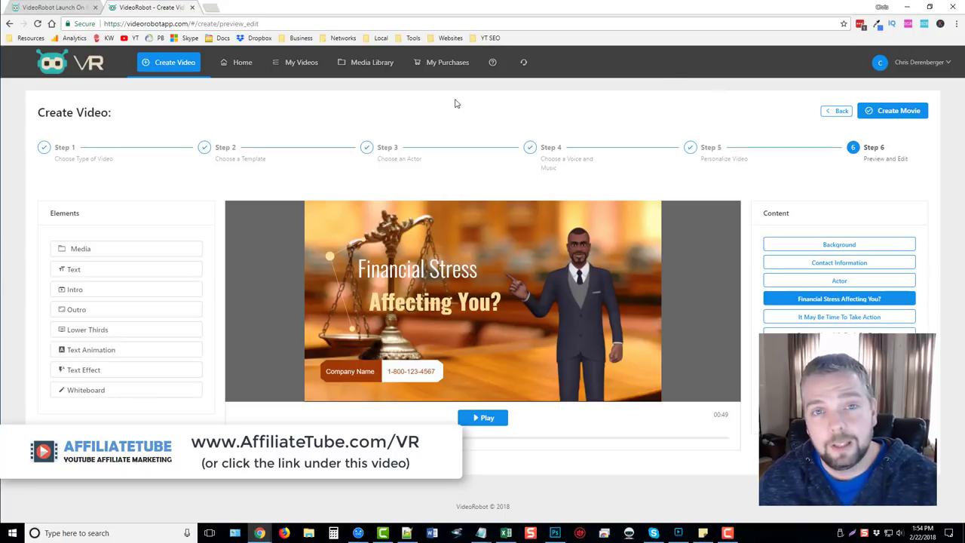
Discard the avatar video and start a new Kinetic Animation video, browsing its templates
click(245, 64)
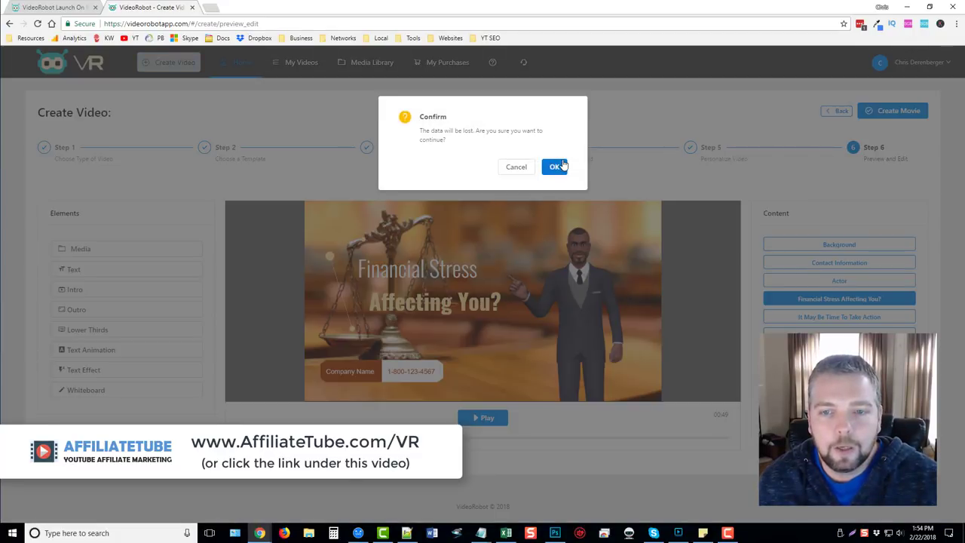
click(555, 166)
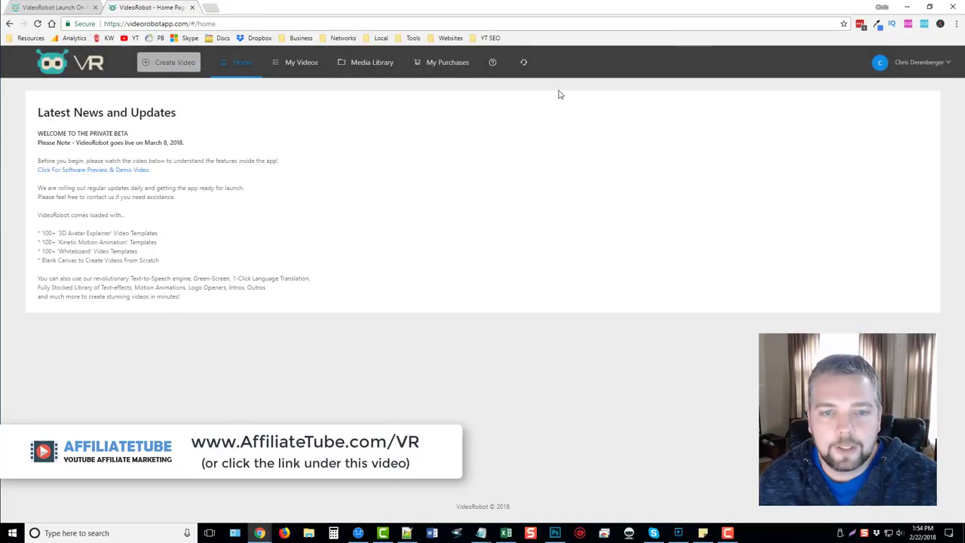
click(167, 63)
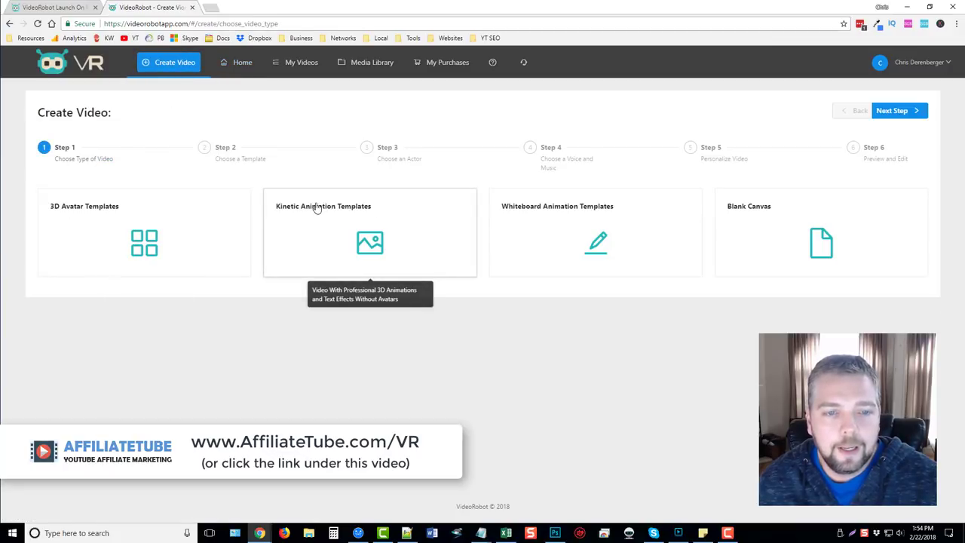
click(405, 221)
click(891, 113)
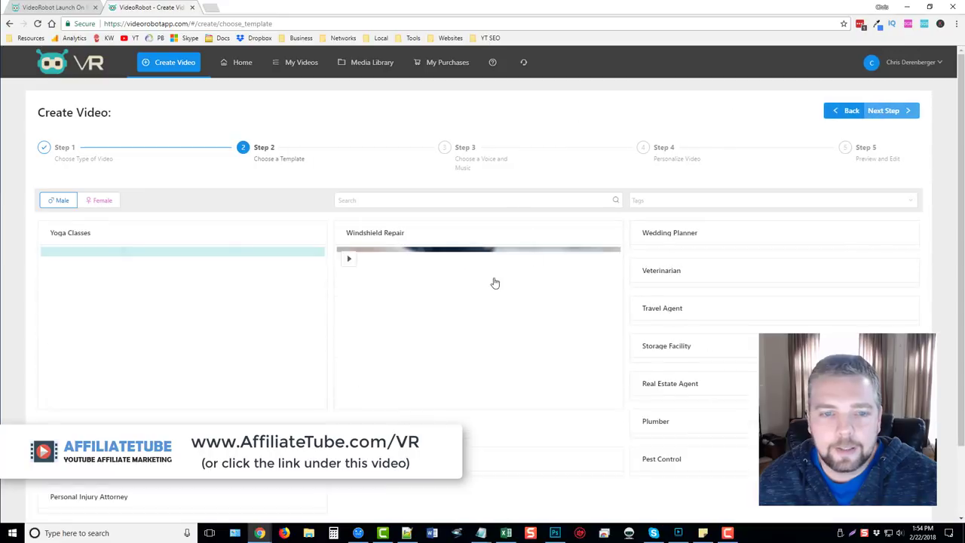
scroll(324, 221, down, 1)
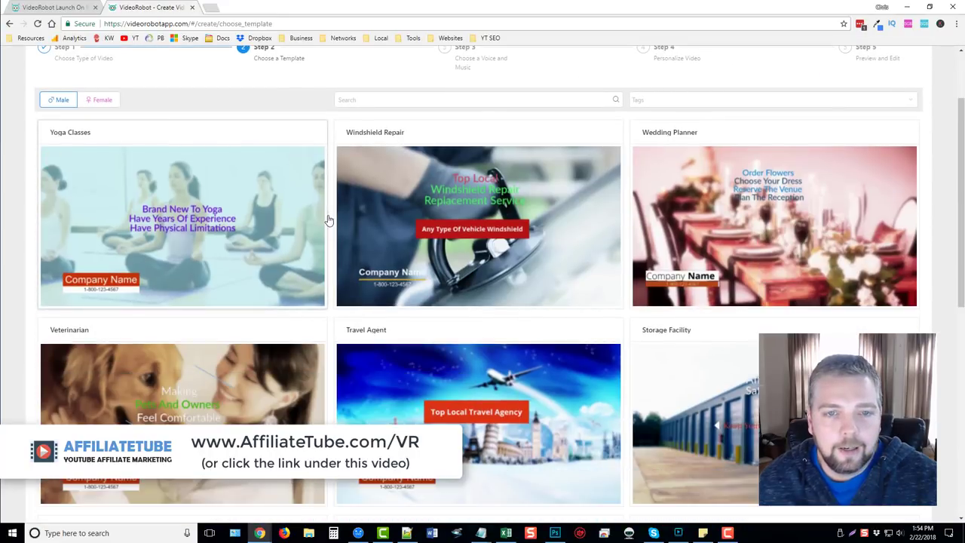
scroll(328, 220, up, 1)
scroll(328, 219, down, 2)
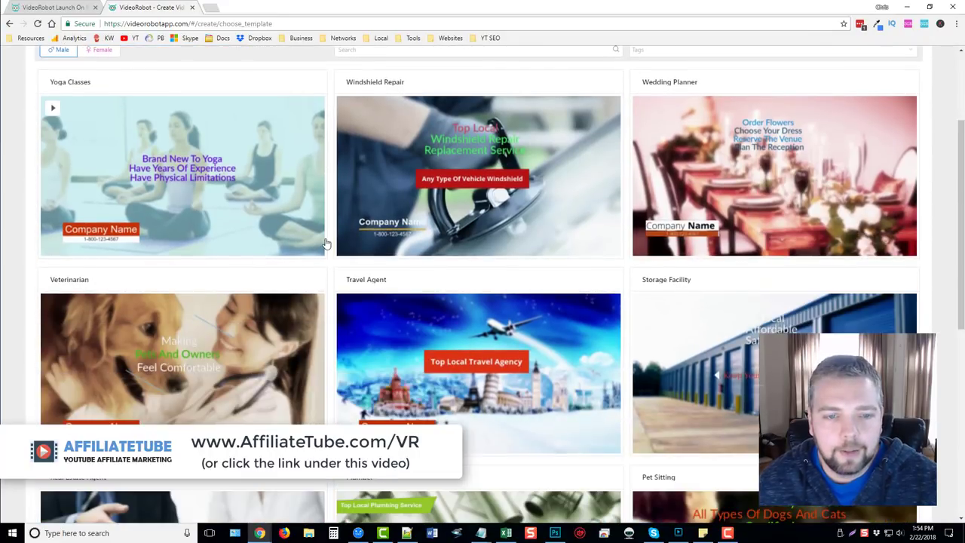
scroll(331, 272, down, 1)
scroll(337, 310, up, 1)
scroll(338, 311, up, 1)
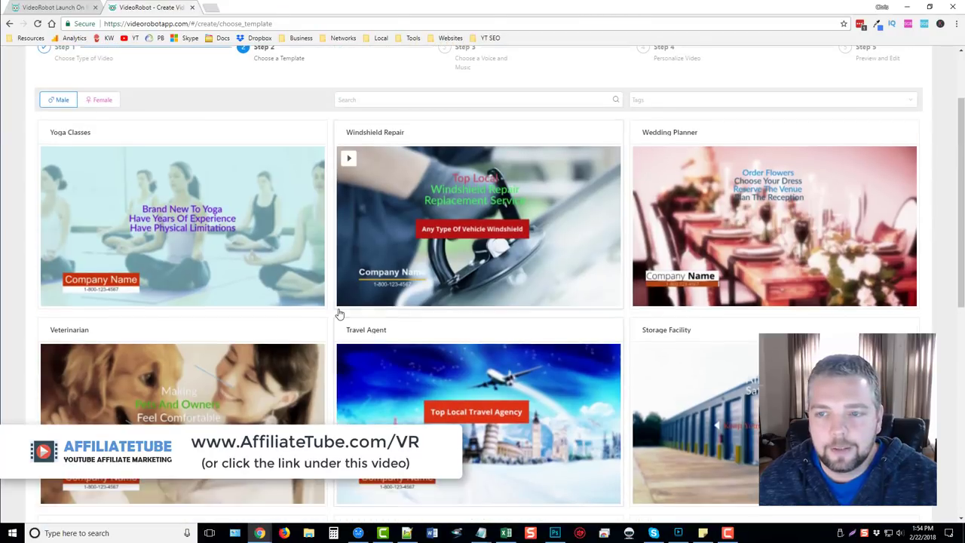
Preview the Windshield Repair template, then select it
click(349, 160)
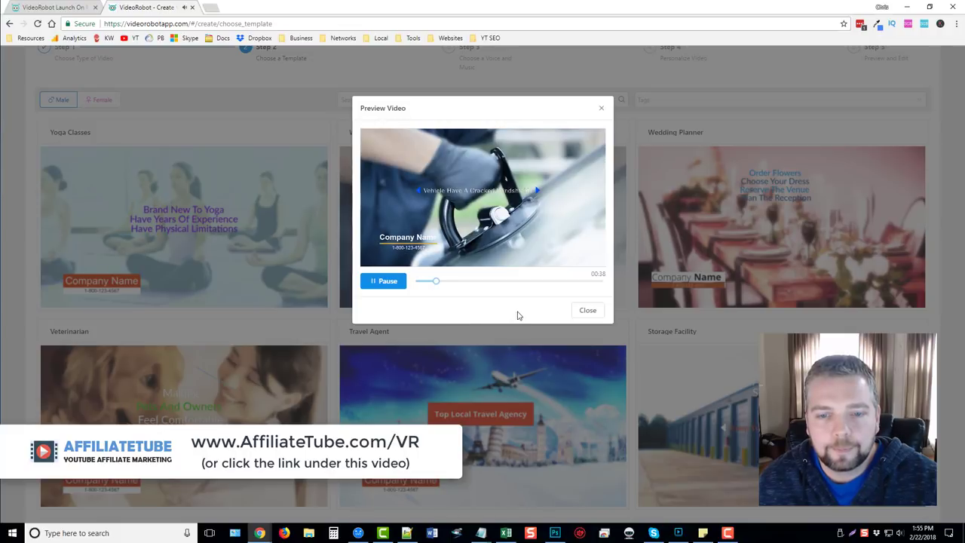
click(590, 312)
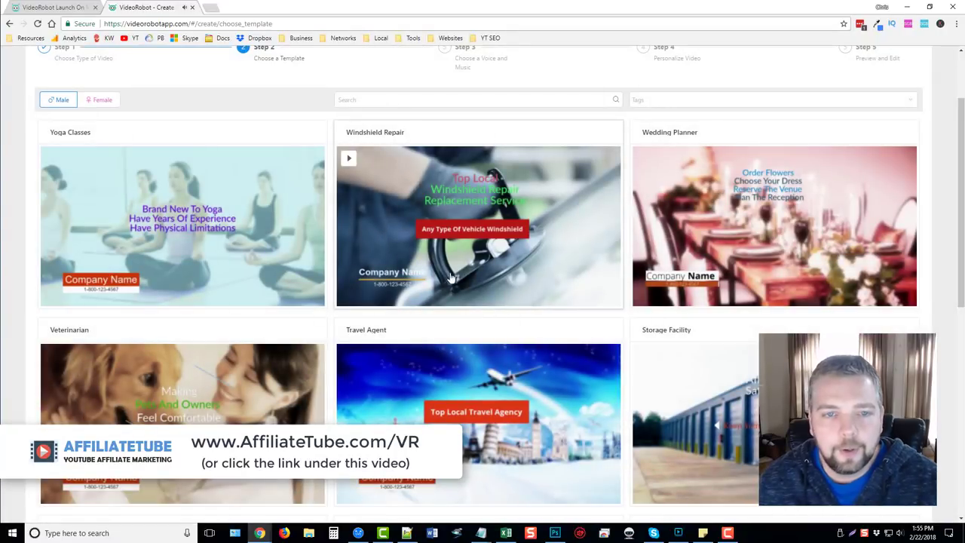
mouse_move(479, 422)
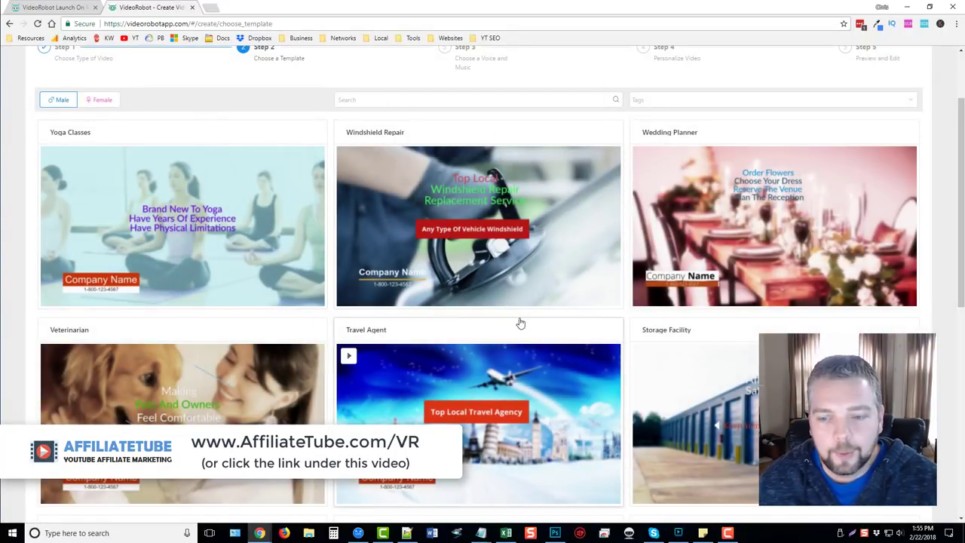
scroll(503, 322, up, 1)
scroll(490, 321, up, 1)
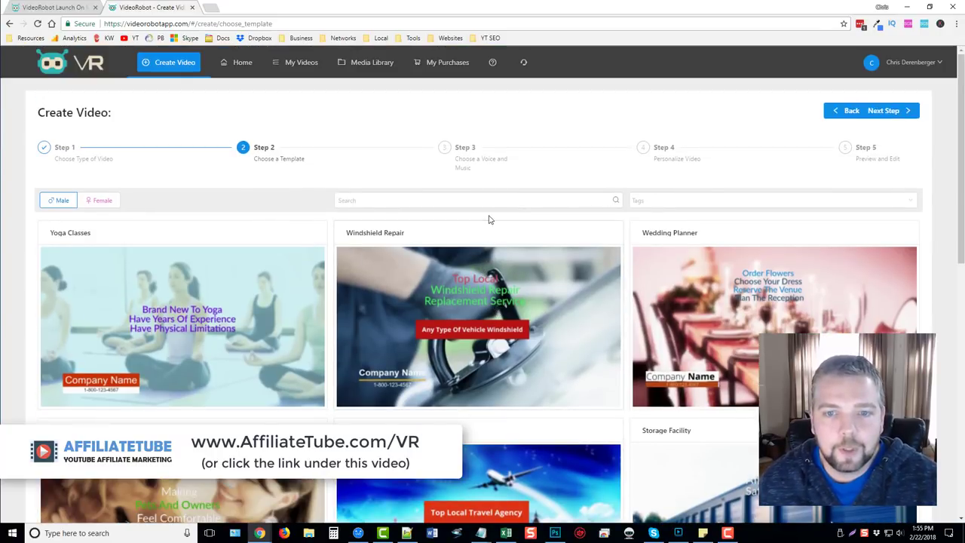
click(512, 239)
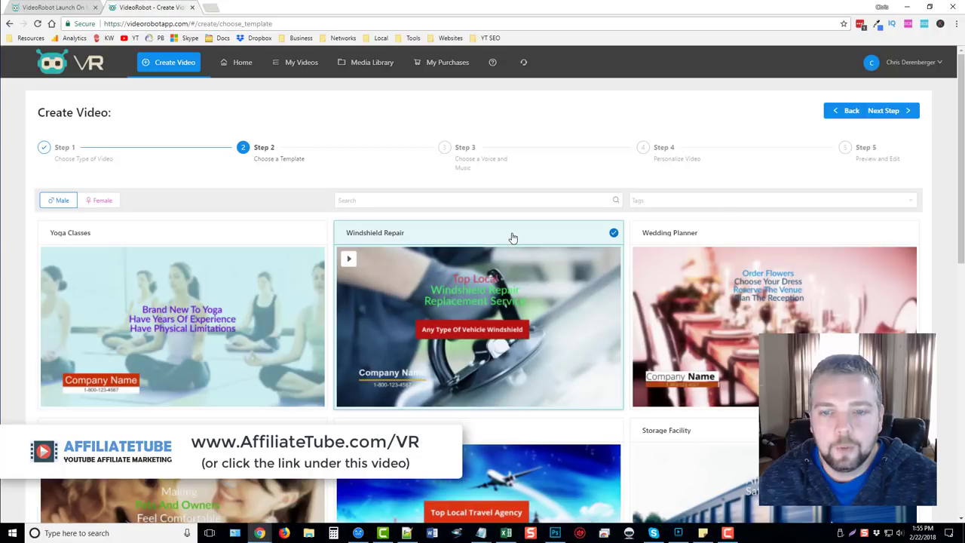
Advance the Windshield Repair video through voice and personalize steps to Preview and Edit, then go Home
click(882, 117)
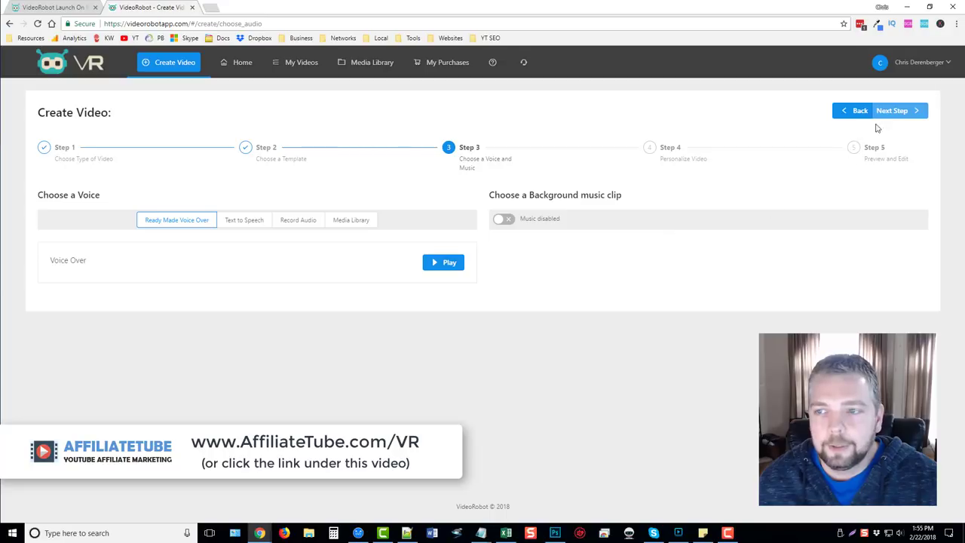
click(898, 115)
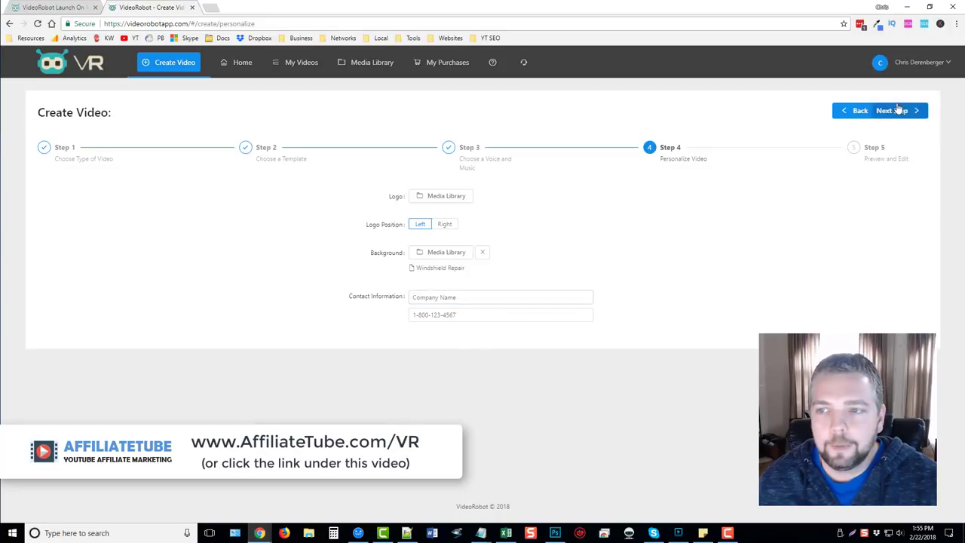
click(897, 110)
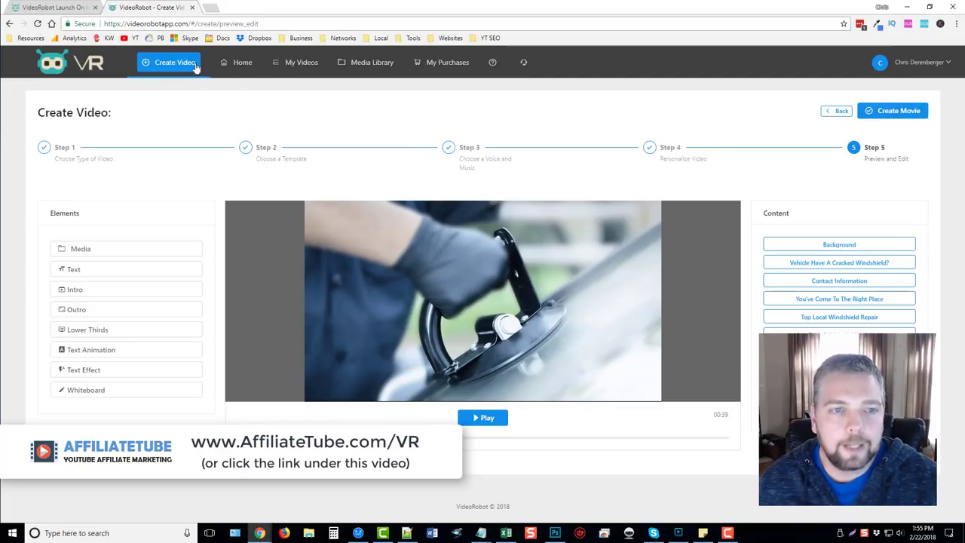
click(236, 63)
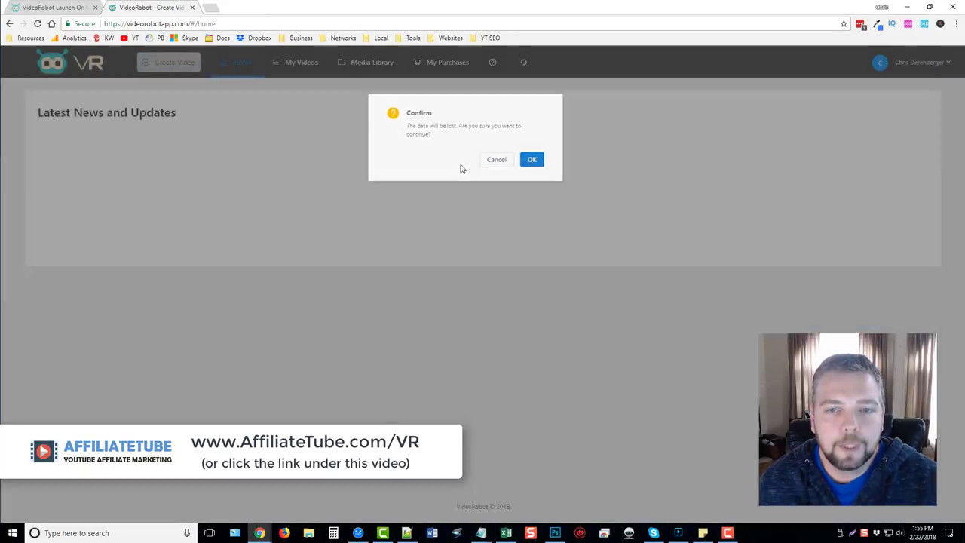
Discard the kinetic project and start a new Whiteboard Animation video
click(531, 159)
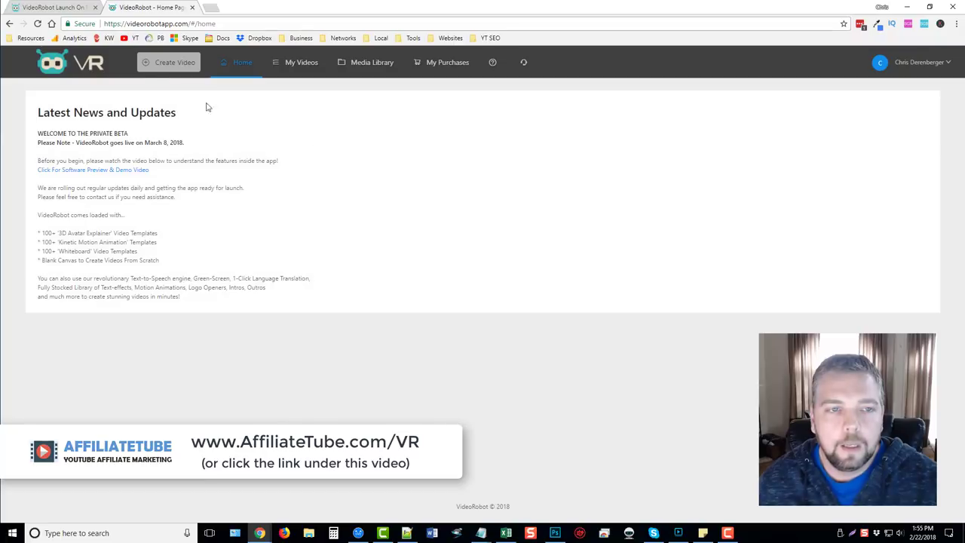
click(168, 64)
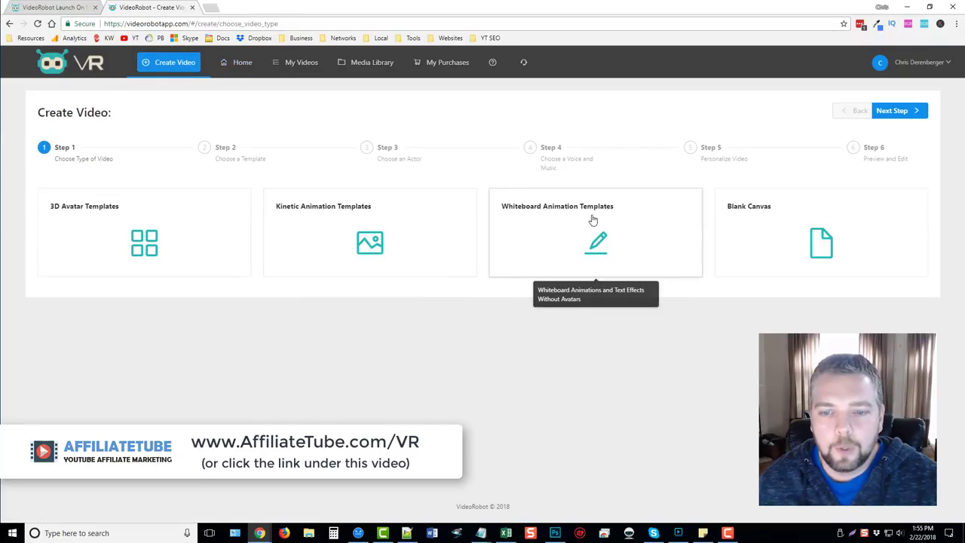
click(592, 219)
click(897, 111)
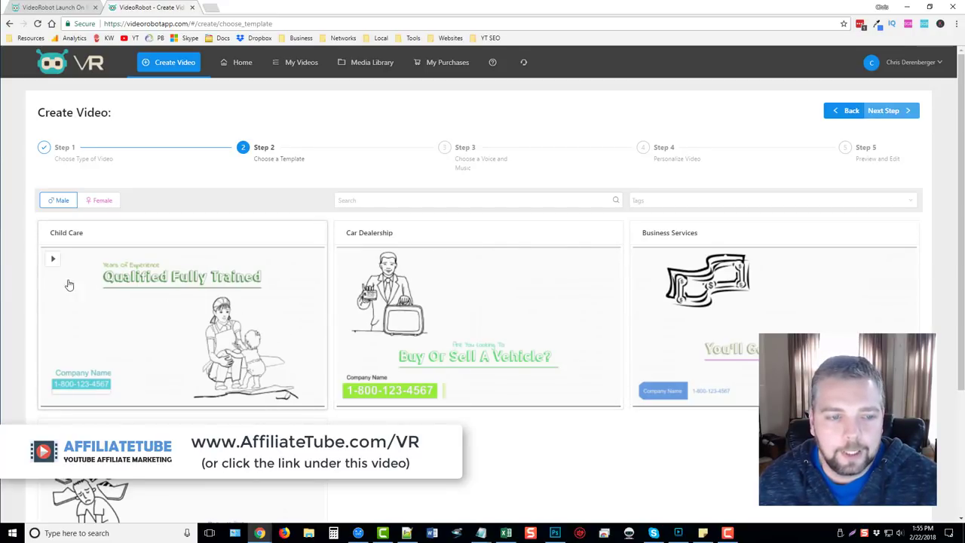
Preview the Child Care template without selecting it, then return Home
click(53, 259)
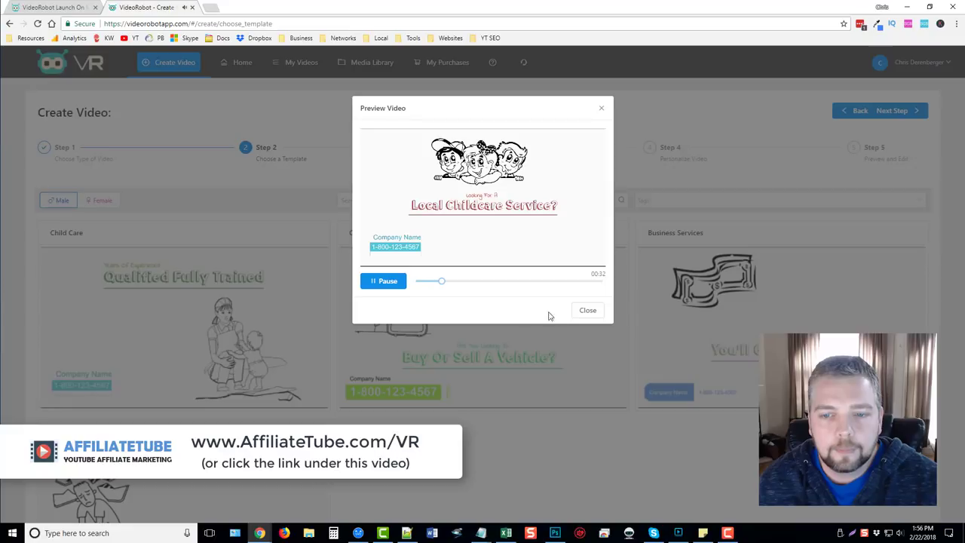
click(587, 312)
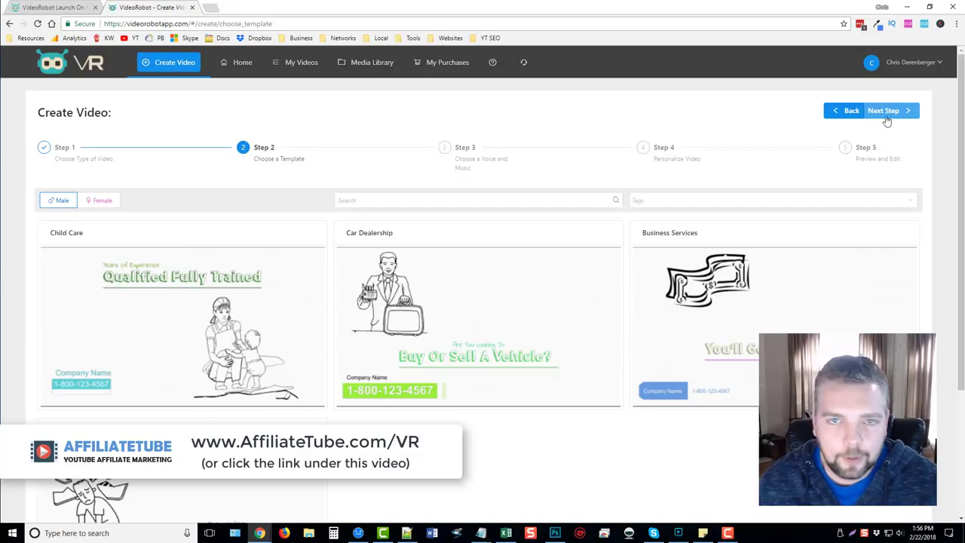
click(240, 64)
Discard the unfinished video and start a new Blank Canvas video
click(554, 166)
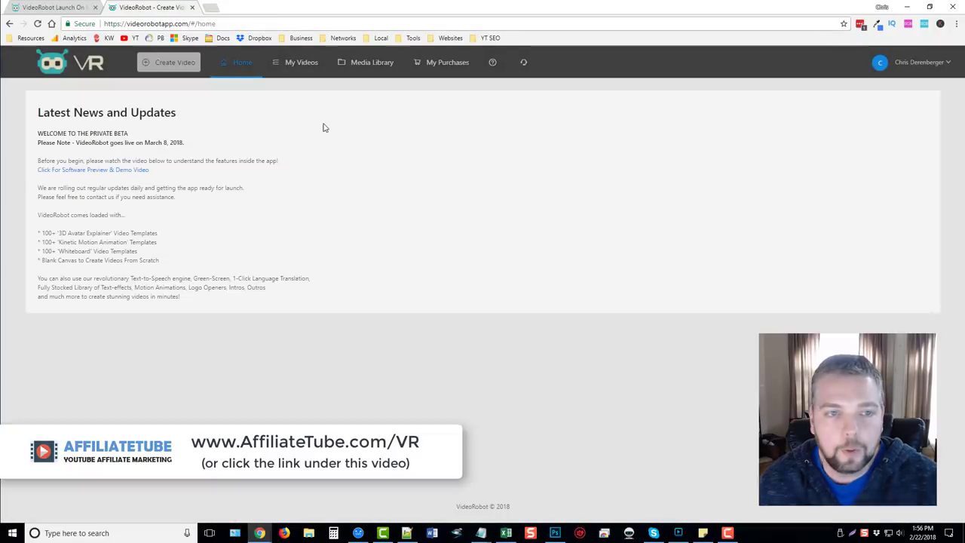
click(170, 64)
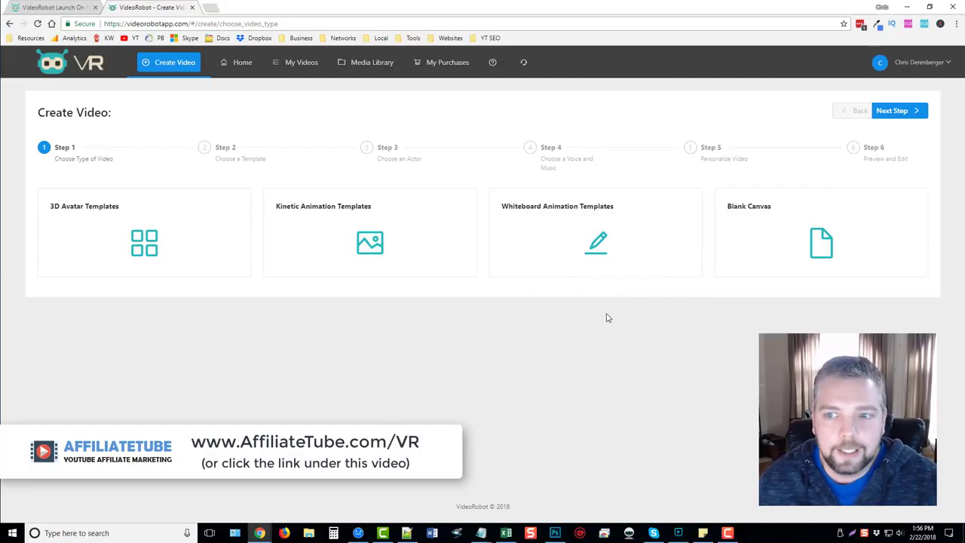
click(797, 238)
click(889, 113)
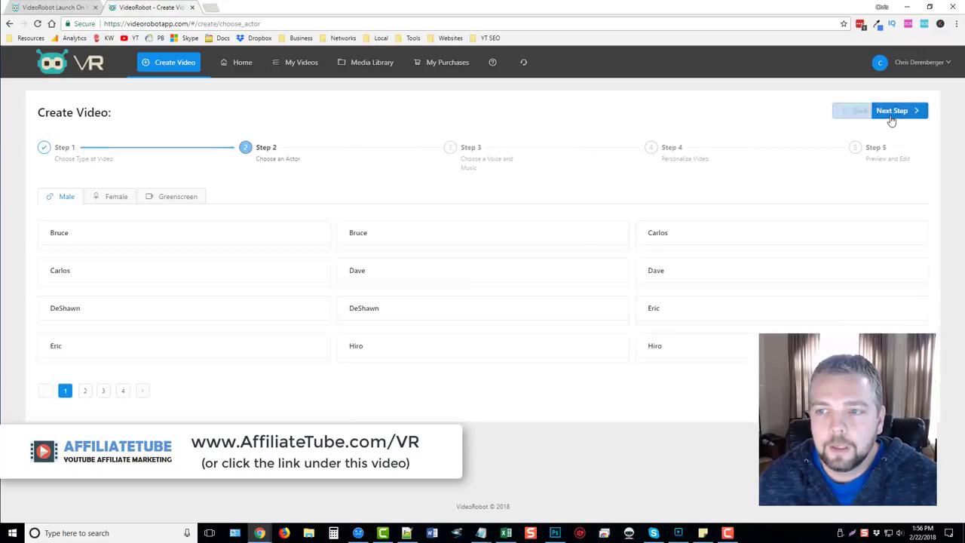
Pick the second Bruce actor and advance to the voice and music step
scroll(340, 243, down, 1)
scroll(431, 301, up, 1)
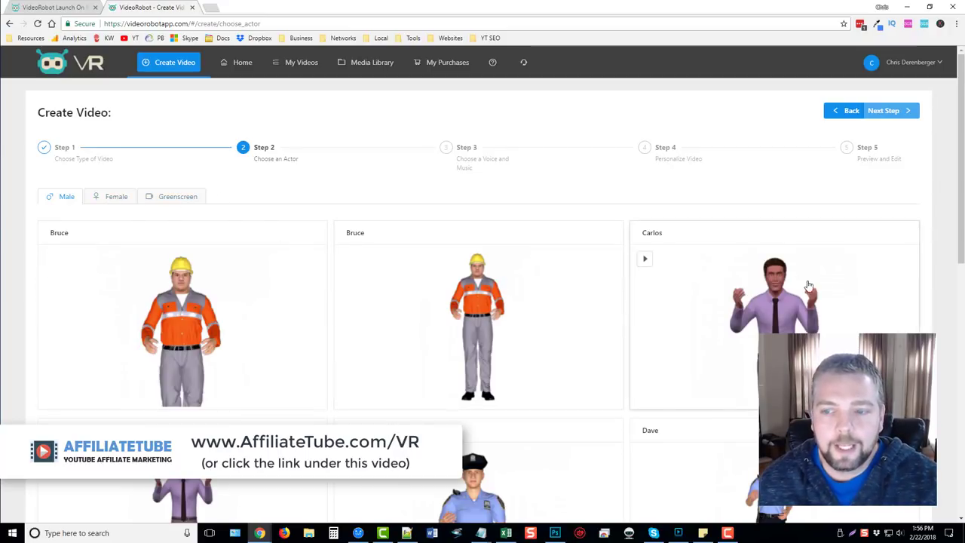
click(479, 289)
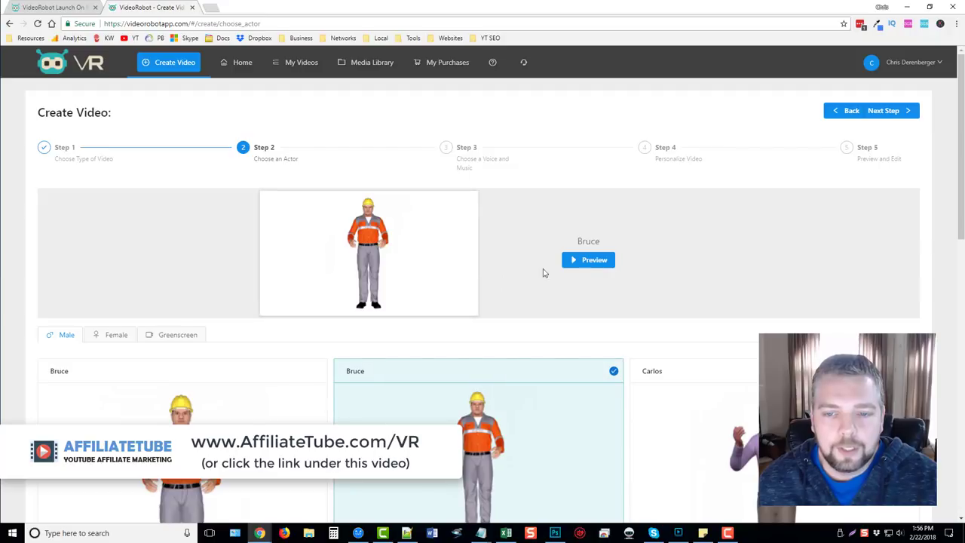
click(891, 111)
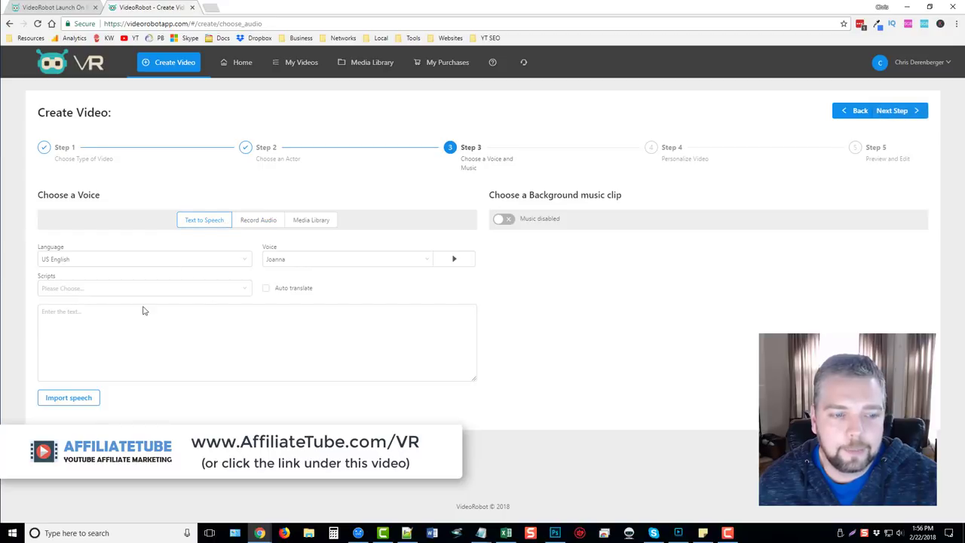
click(892, 111)
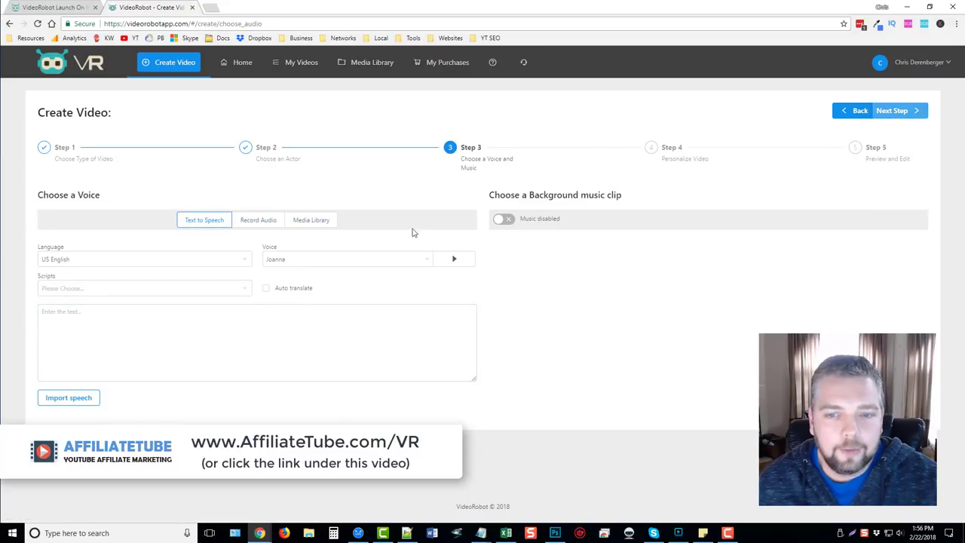
From the home page, start a 3D Avatar video with the Bankruptcy Attorney template
click(239, 65)
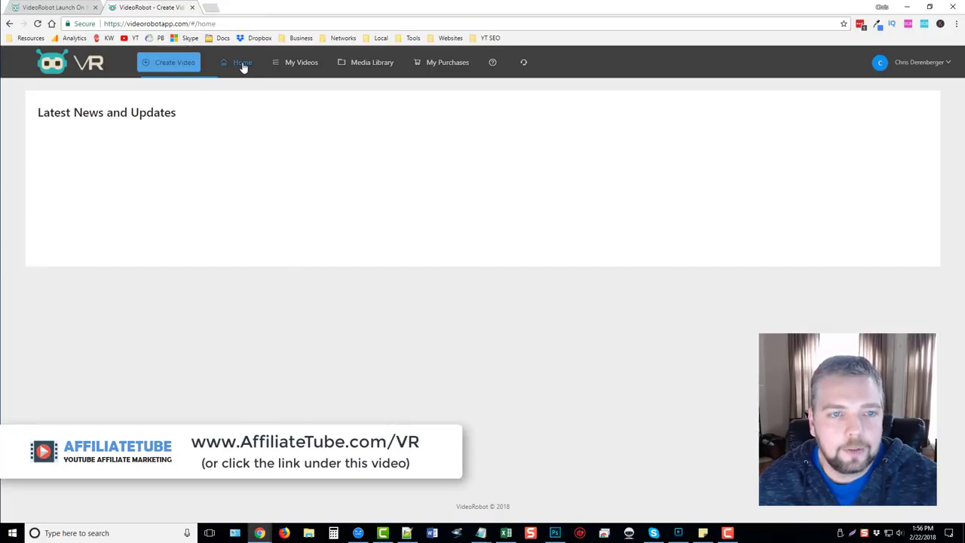
click(175, 63)
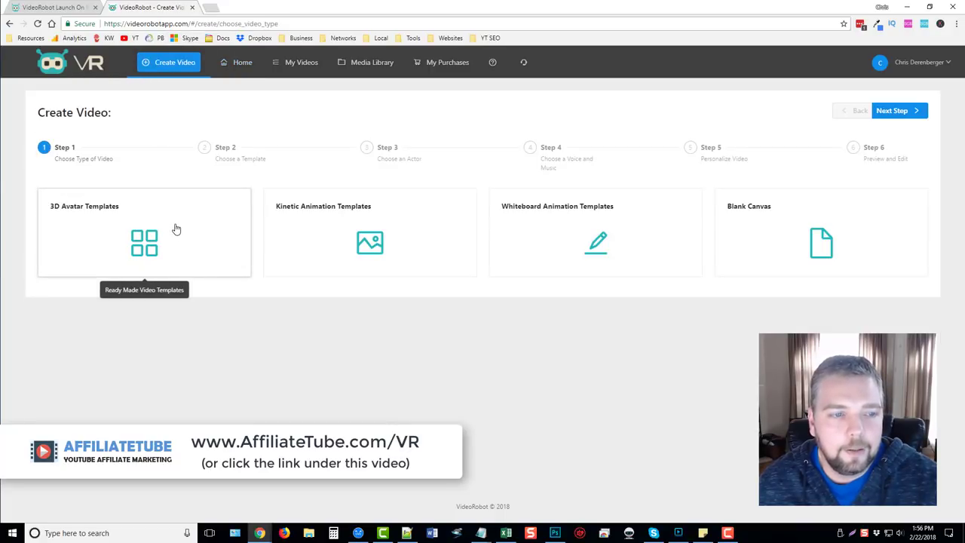
click(175, 228)
click(903, 113)
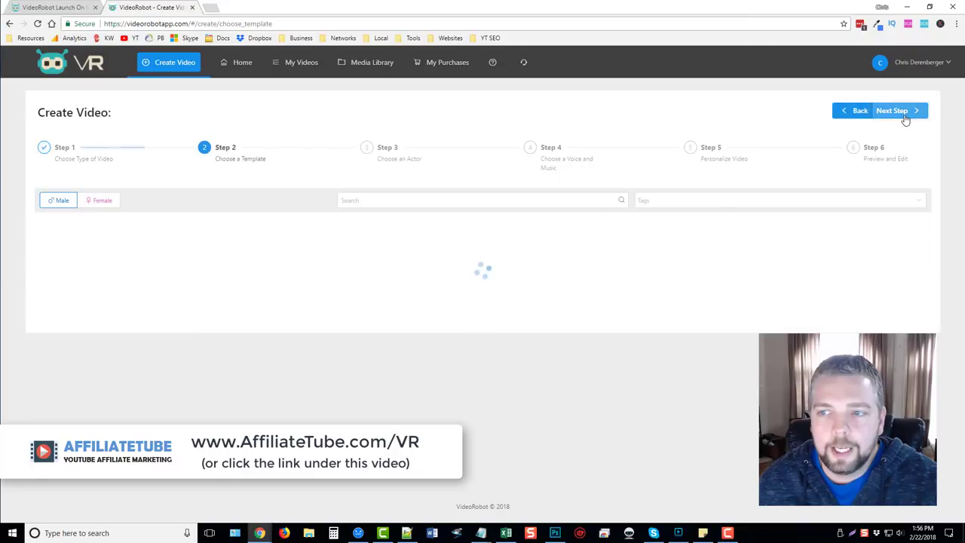
click(538, 238)
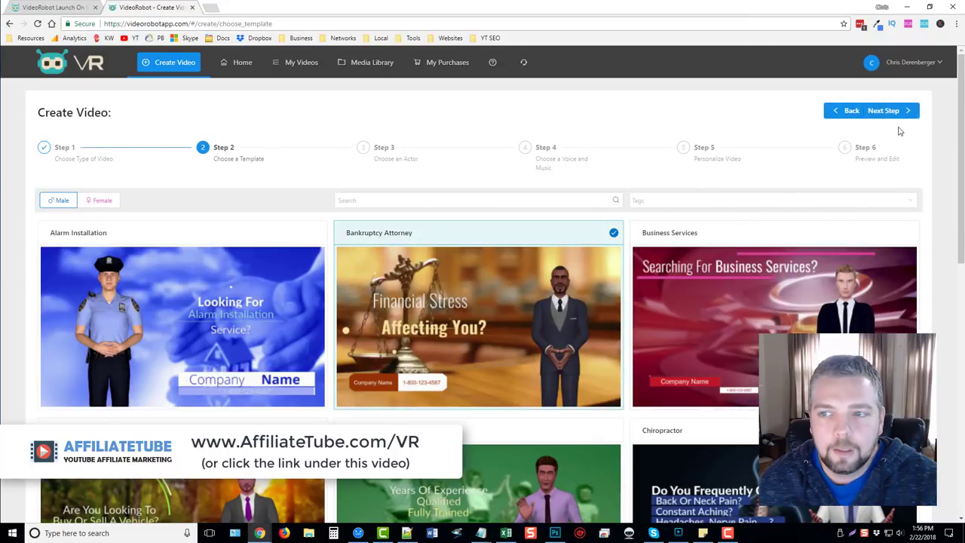
Skip past the actor and voice steps to Step 6, Preview and Edit
click(897, 113)
click(898, 111)
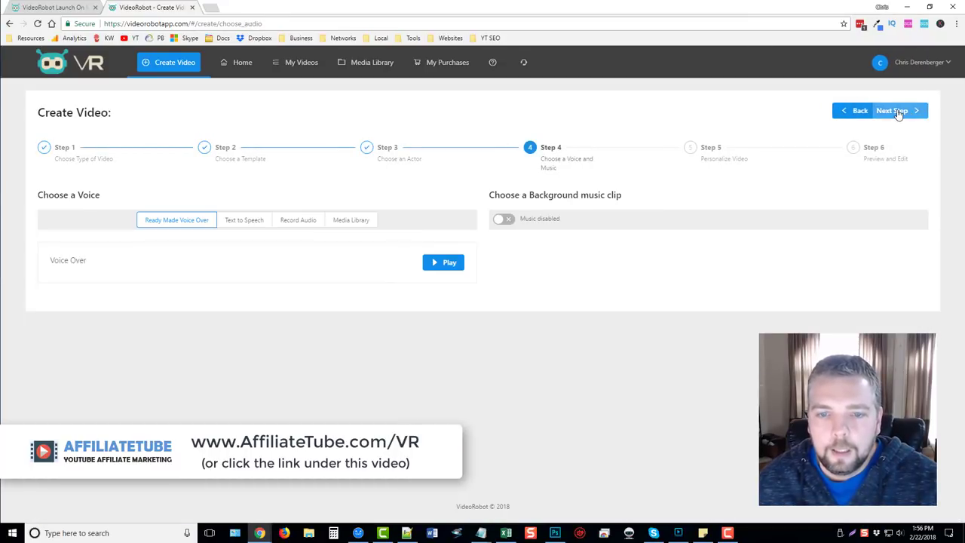
click(898, 112)
click(899, 111)
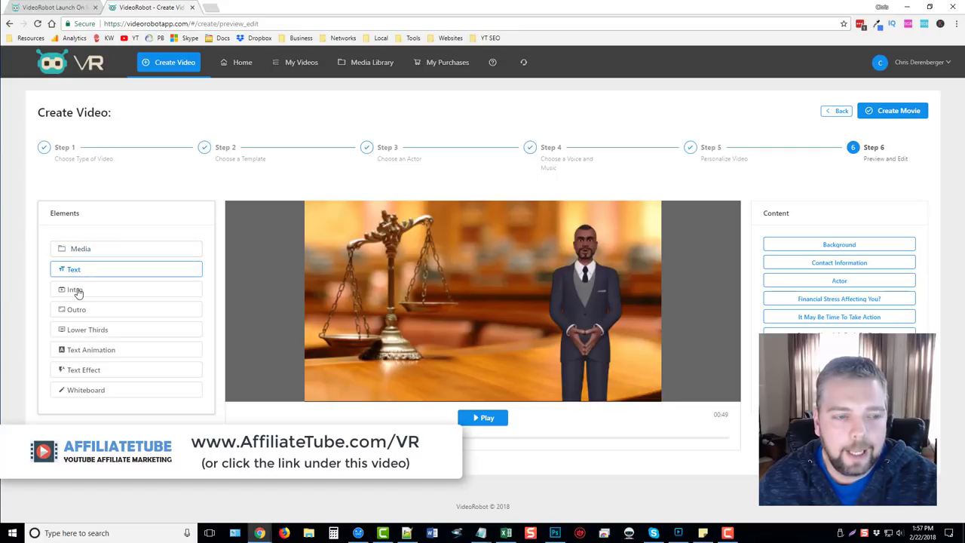
click(104, 353)
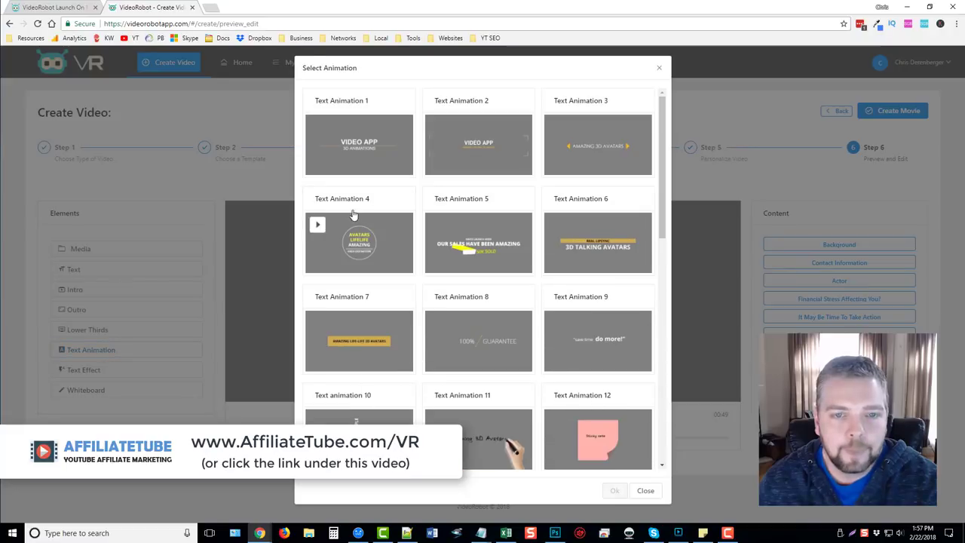
mouse_move(359, 144)
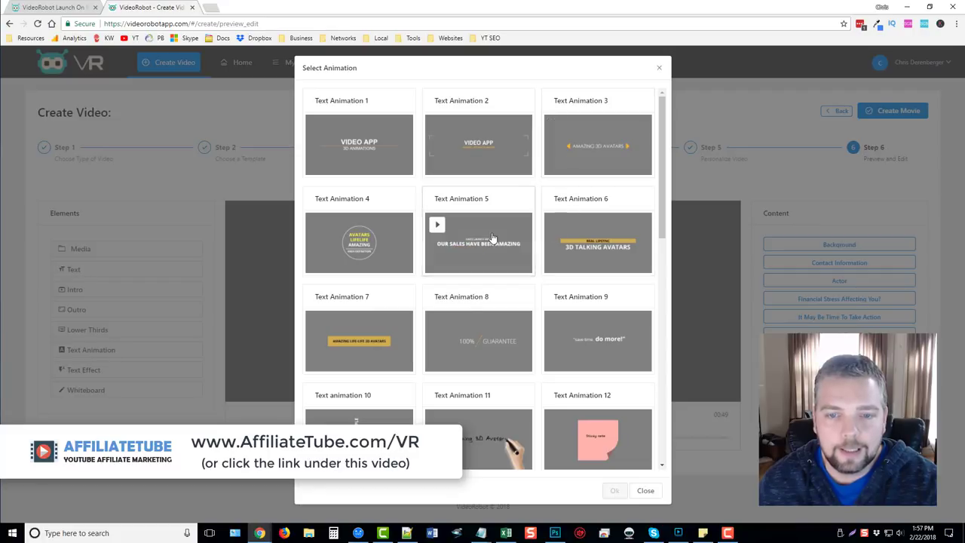
scroll(485, 341, down, 3)
scroll(482, 343, down, 1)
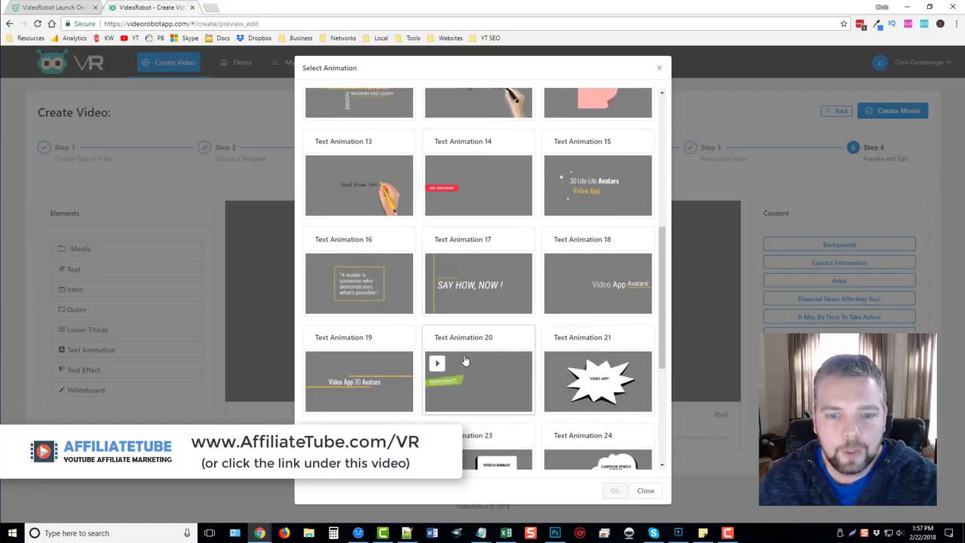
scroll(465, 361, down, 2)
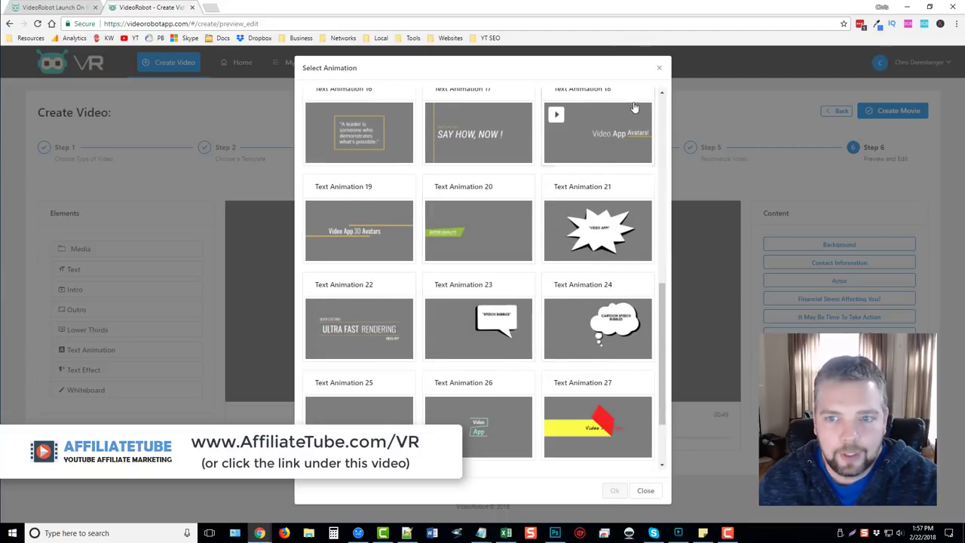
click(645, 490)
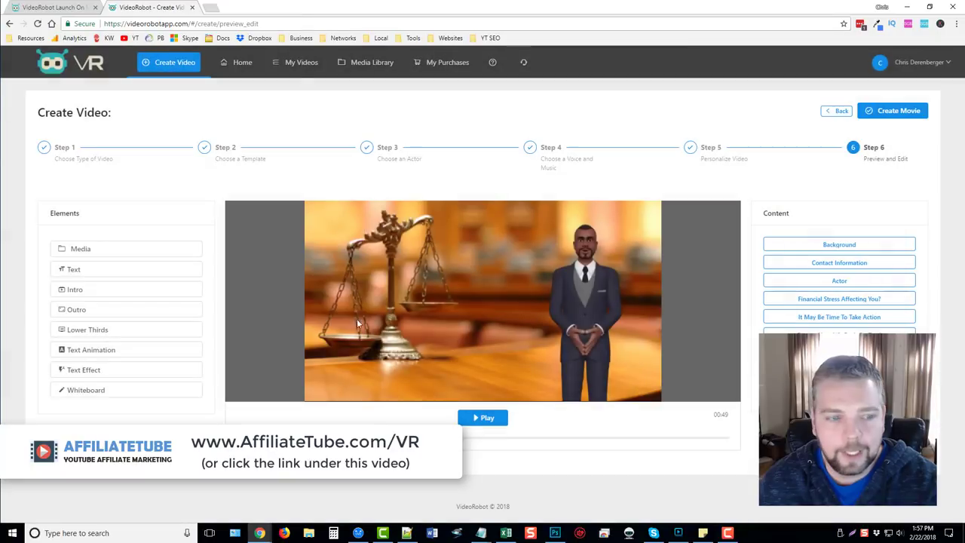
click(112, 372)
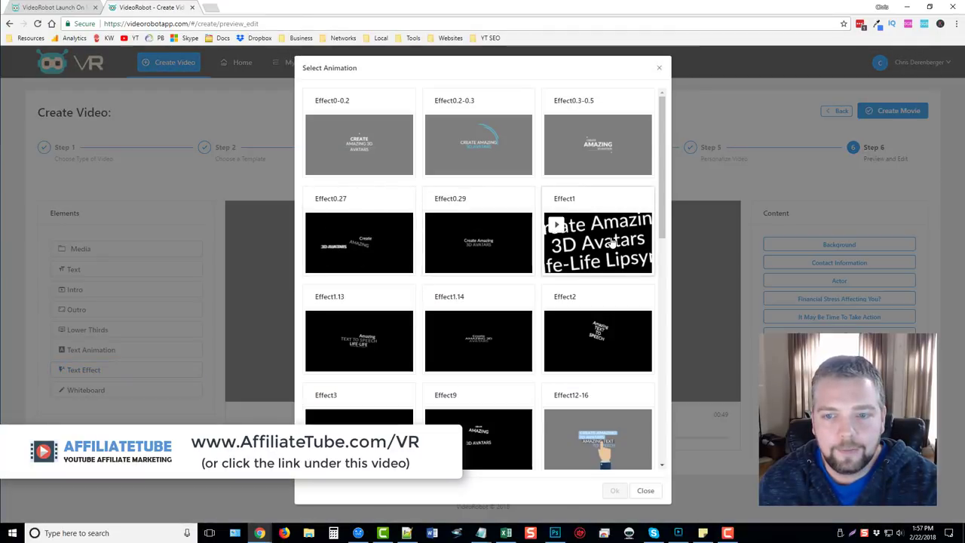
mouse_move(478, 340)
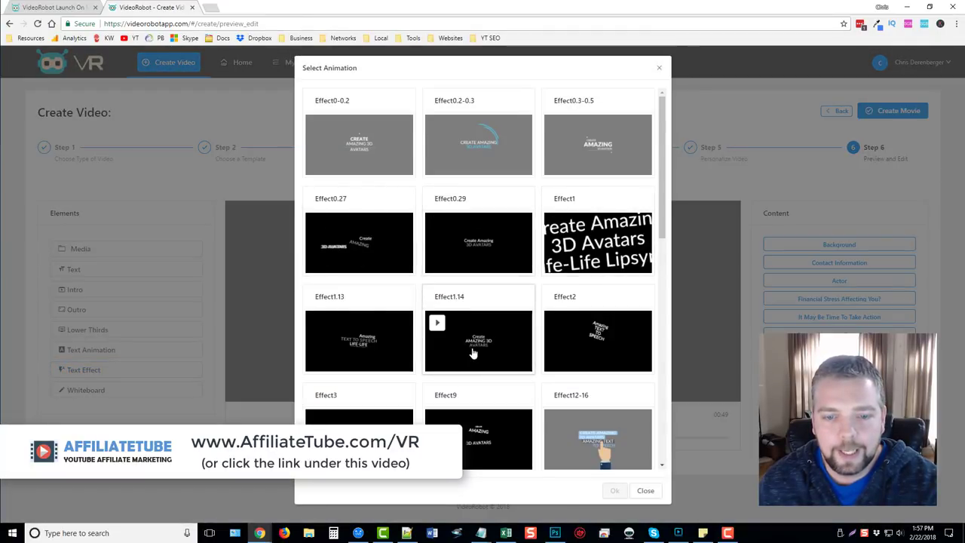
scroll(474, 345, down, 1)
scroll(478, 349, down, 1)
scroll(367, 344, down, 1)
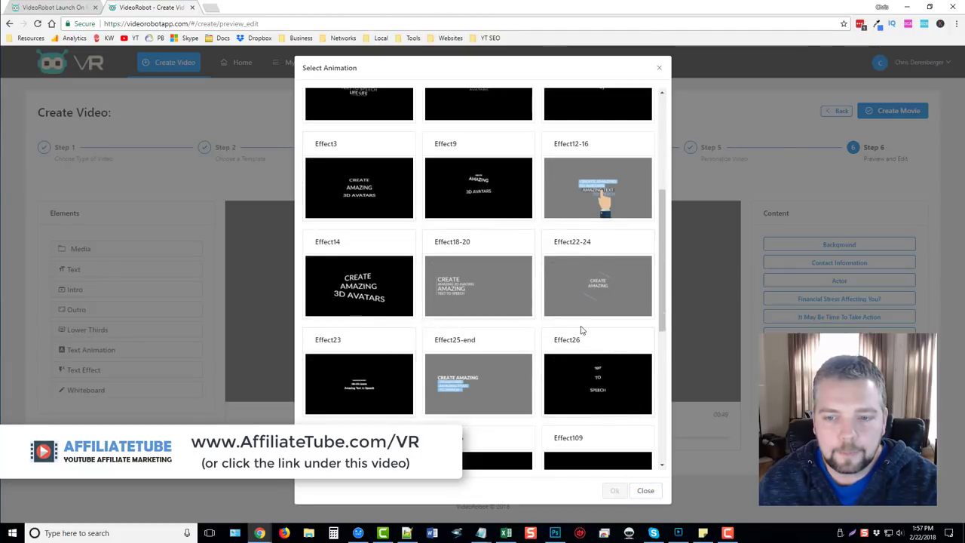
scroll(580, 325, down, 3)
scroll(558, 314, down, 1)
click(646, 490)
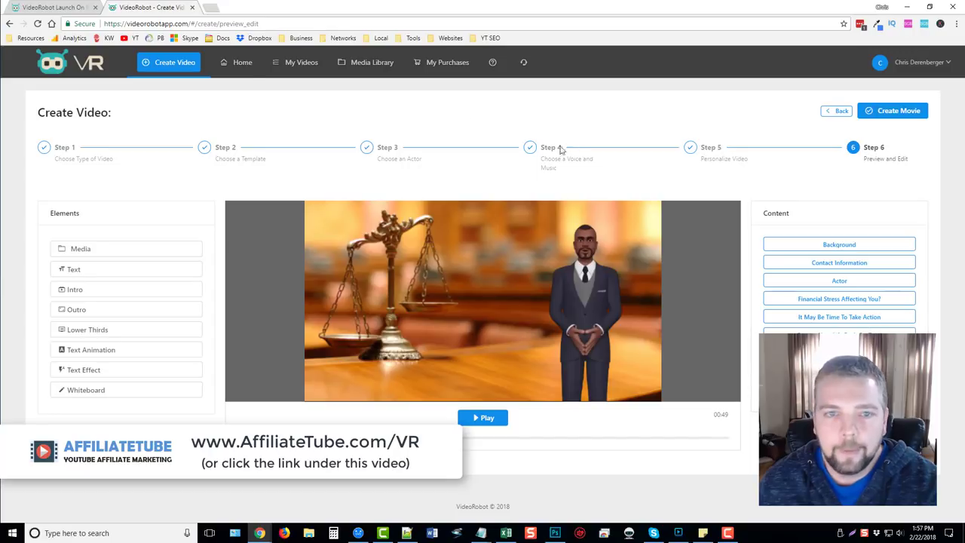
Leave the editor for Home, confirming the Bankruptcy Attorney video is discarded
click(234, 63)
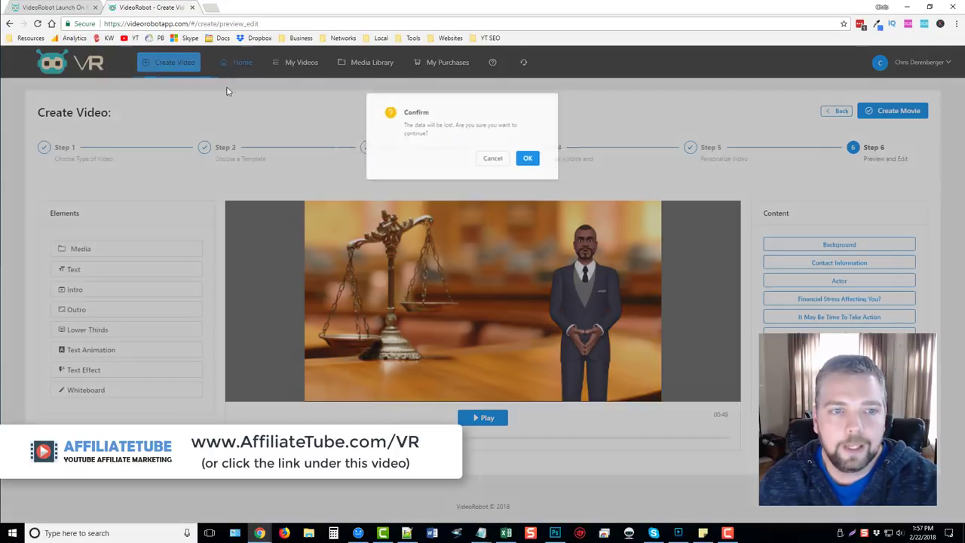
click(551, 162)
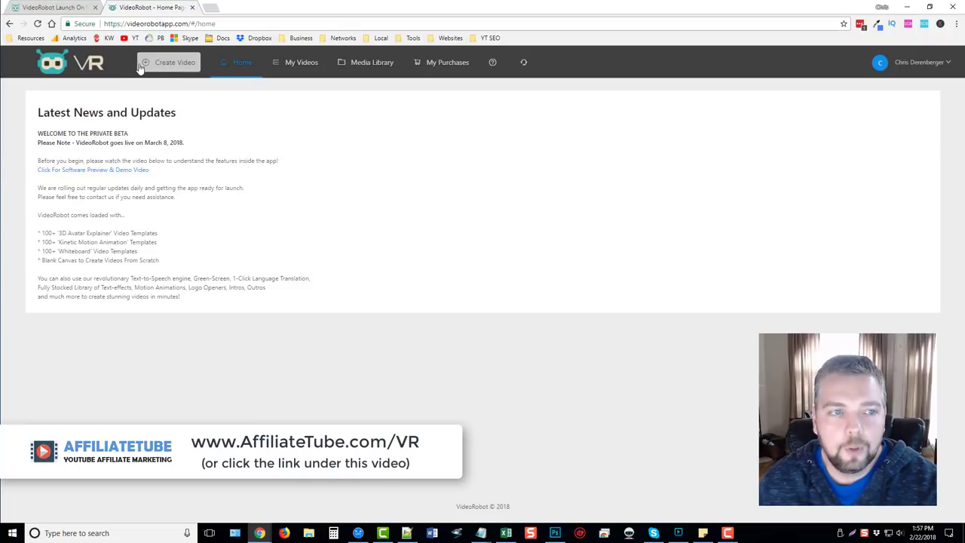